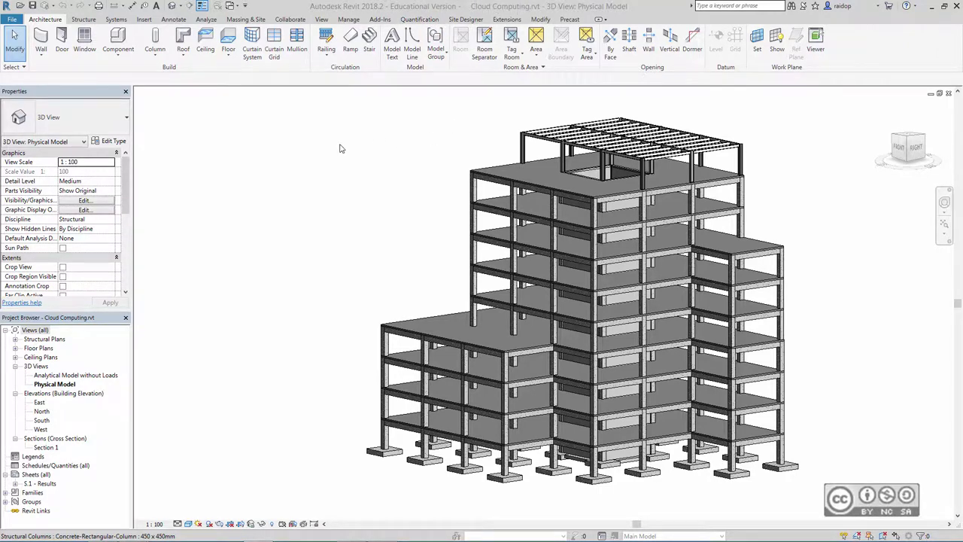
# Step: Run Analyze in Cloud on the Revit model and dismiss the 'analysis cannot be performed' message
pyautogui.click(209, 20)
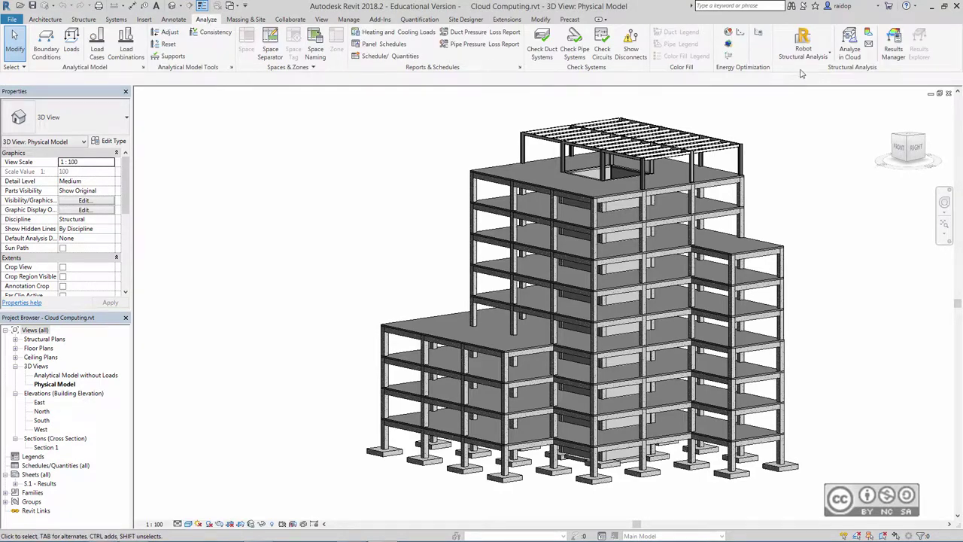
pyautogui.click(851, 52)
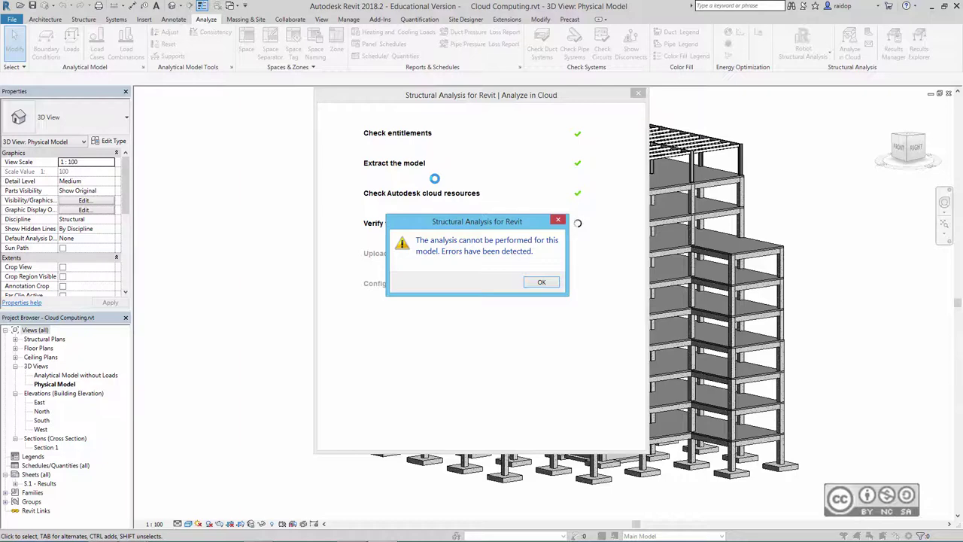
pyautogui.click(540, 283)
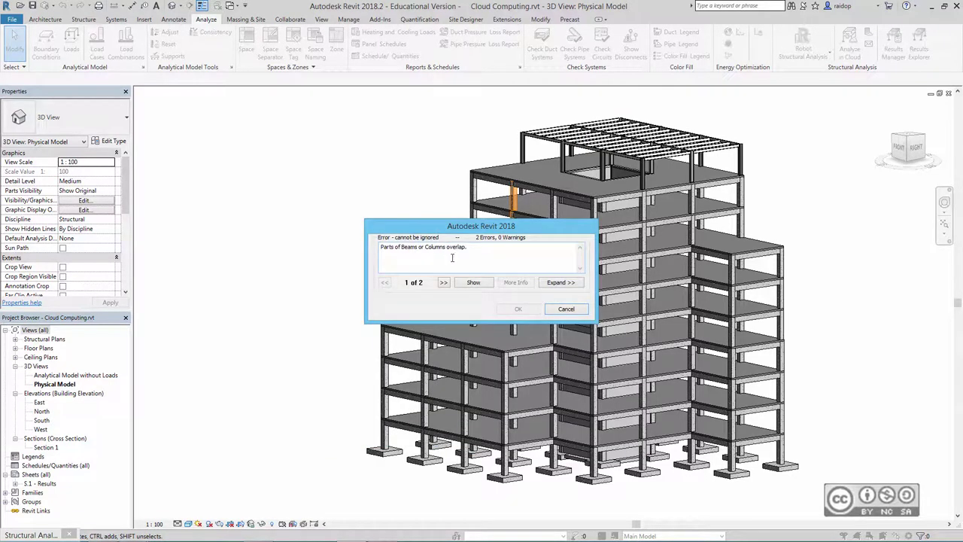
# Step: Move the error list aside, review error 2 of 2 (material without physical assets), and cancel it
pyautogui.moveTo(470, 229); pyautogui.dragTo(320, 187)
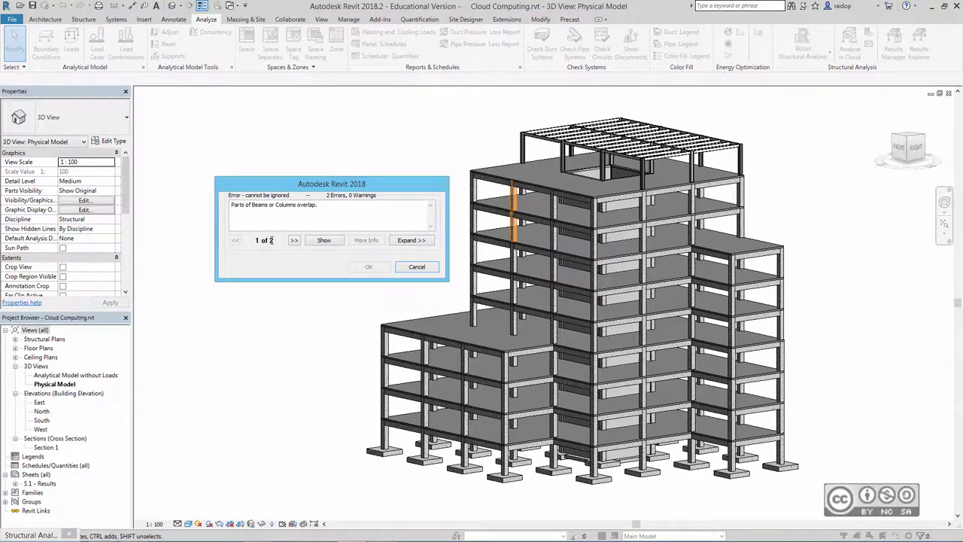
pyautogui.click(293, 240)
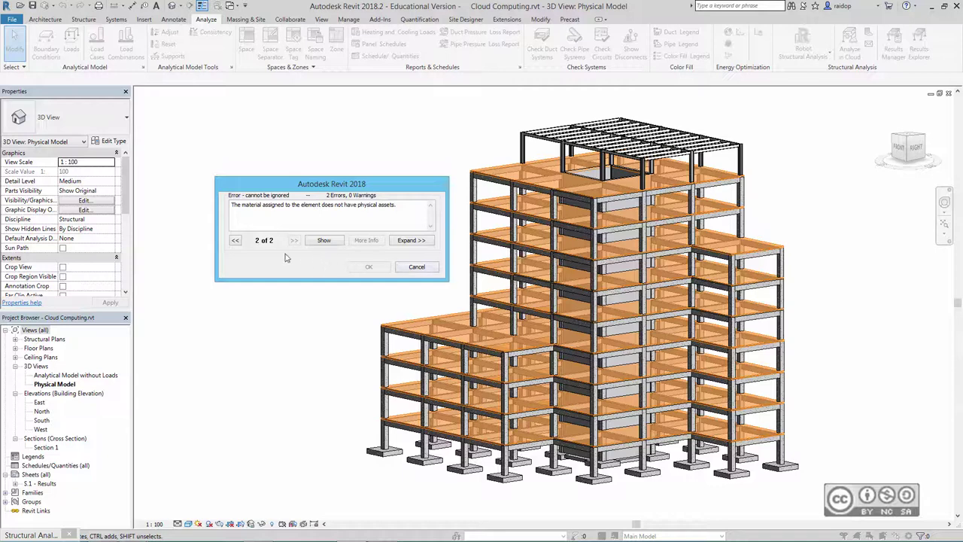
pyautogui.click(419, 269)
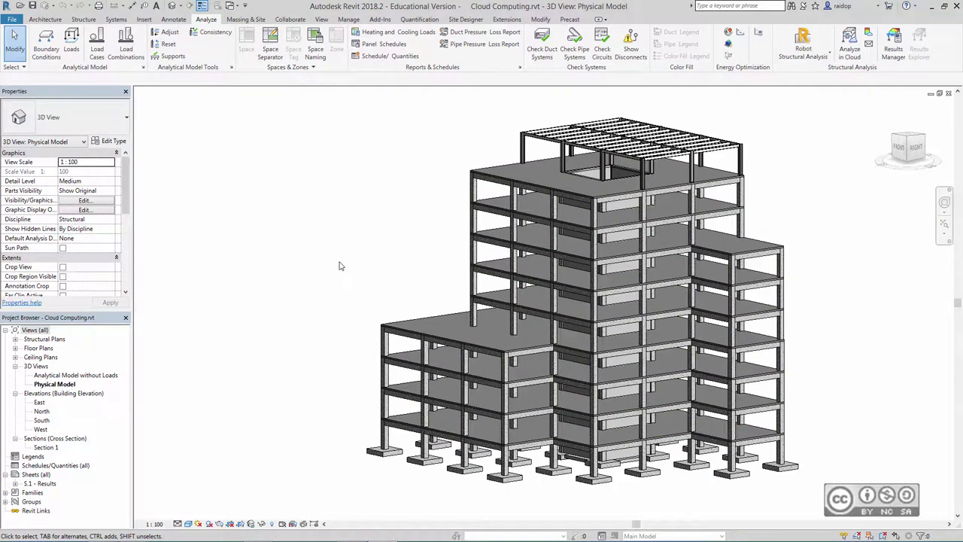
# Step: Change the top floor's Generic 160mm structure layer material from Air to Concrete, Cast-in-Place - C20
pyautogui.click(503, 172)
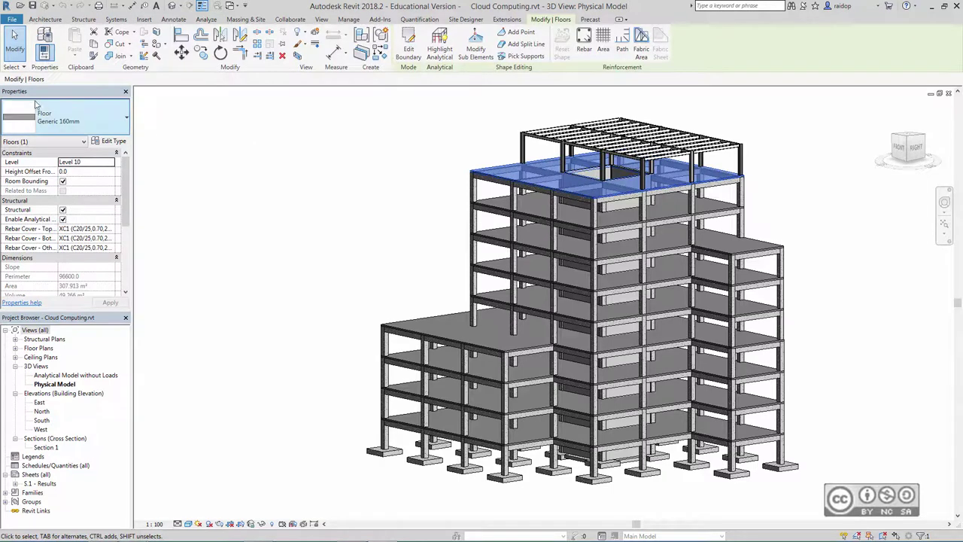
pyautogui.click(111, 141)
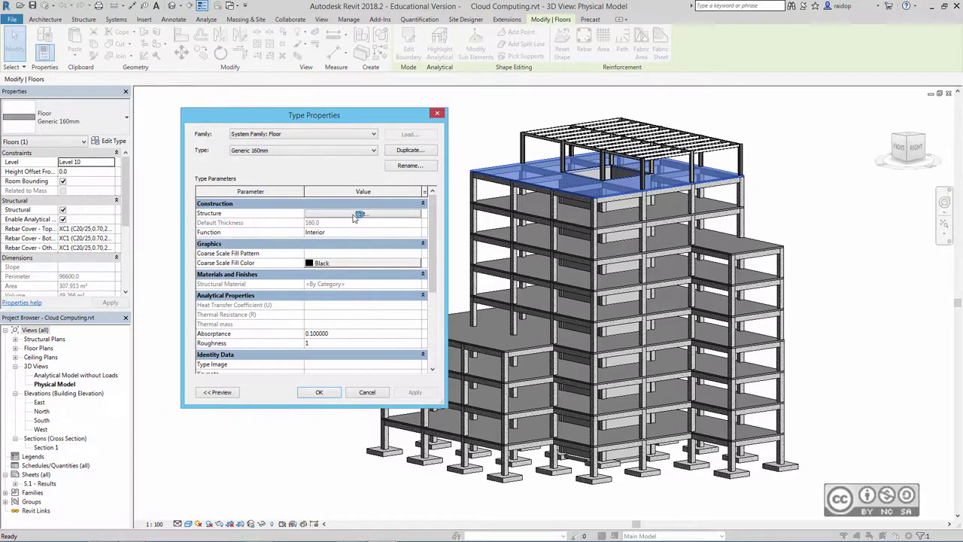
pyautogui.click(359, 214)
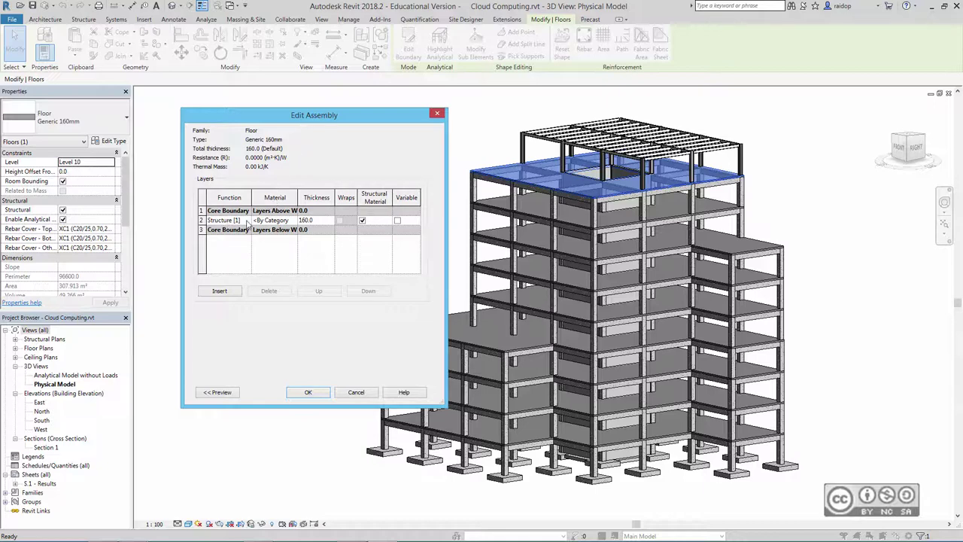
pyautogui.click(289, 221)
pyautogui.click(294, 220)
pyautogui.scroll(-4, 117, 278)
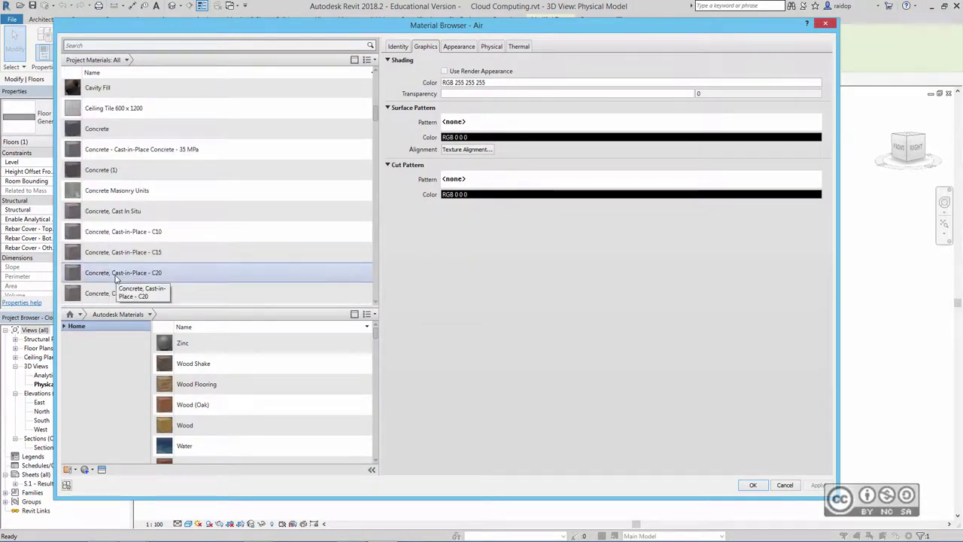
pyautogui.click(117, 278)
pyautogui.click(753, 485)
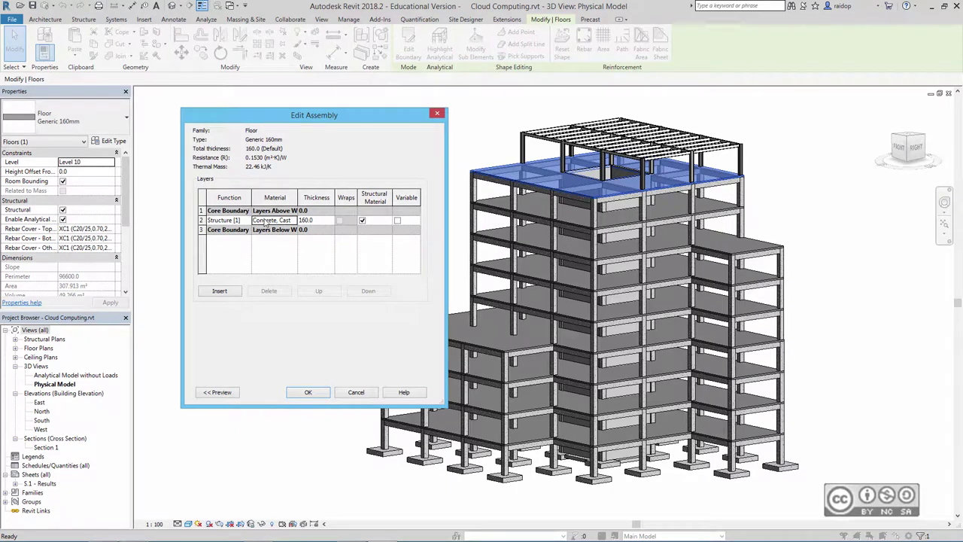
pyautogui.click(308, 395)
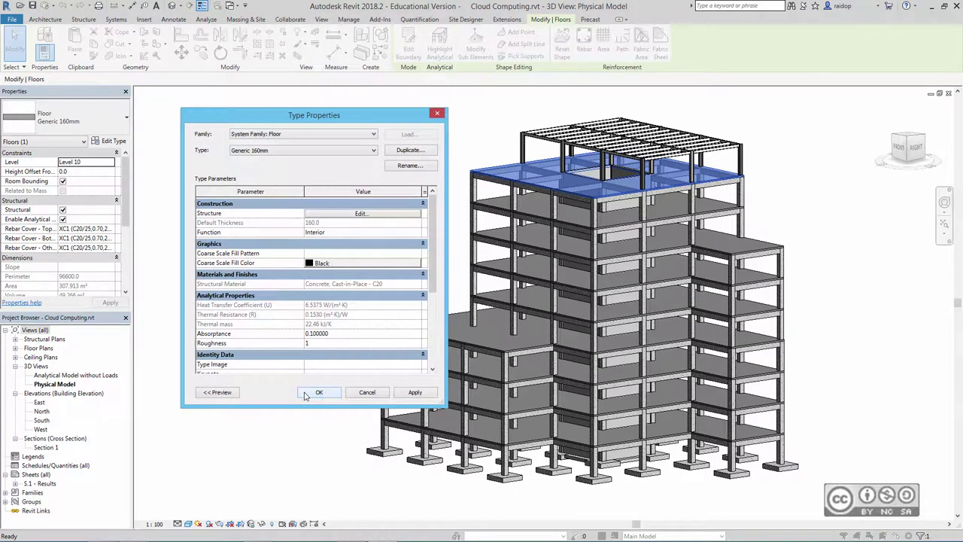
pyautogui.click(319, 393)
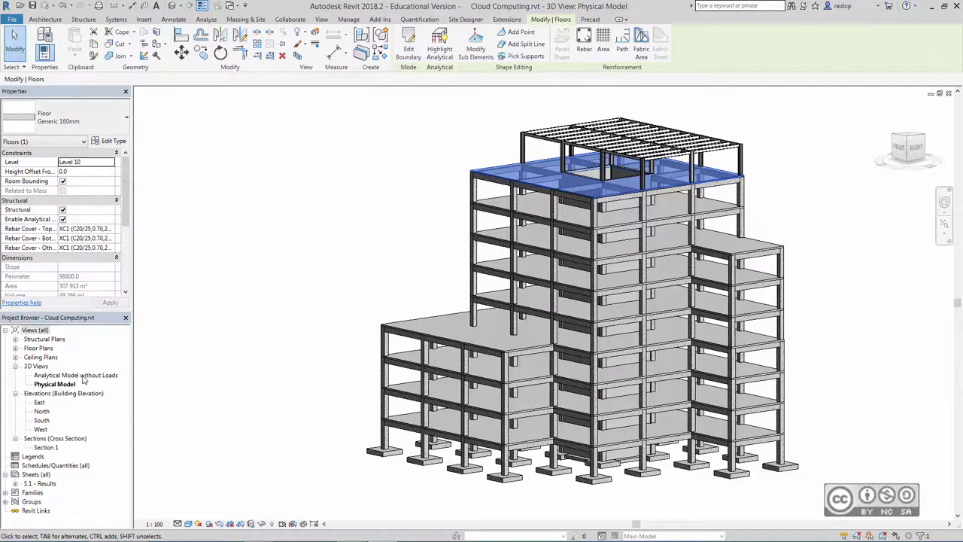
# Step: Open the Analytical Model without Loads view and start adjusting the analytical model
pyautogui.doubleClick(83, 377)
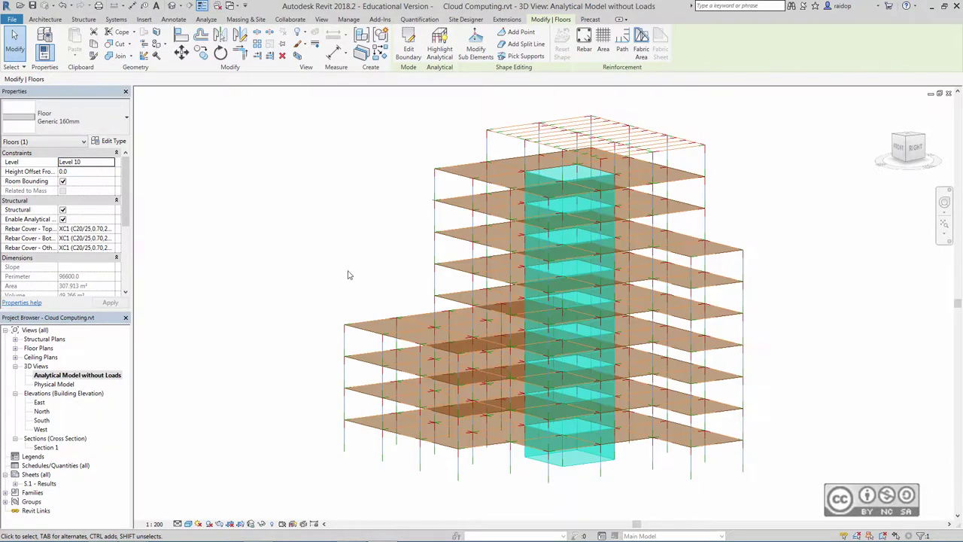
pyautogui.click(209, 20)
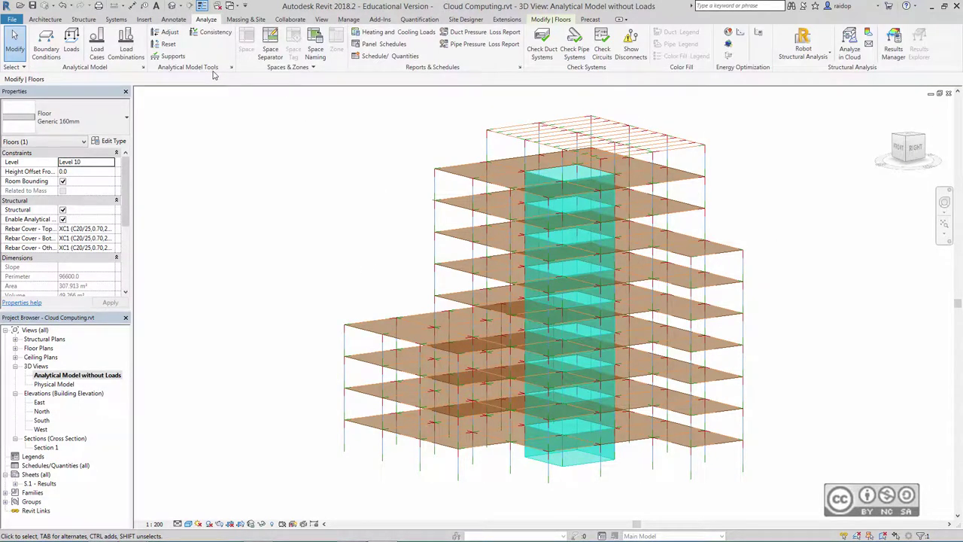
pyautogui.click(169, 38)
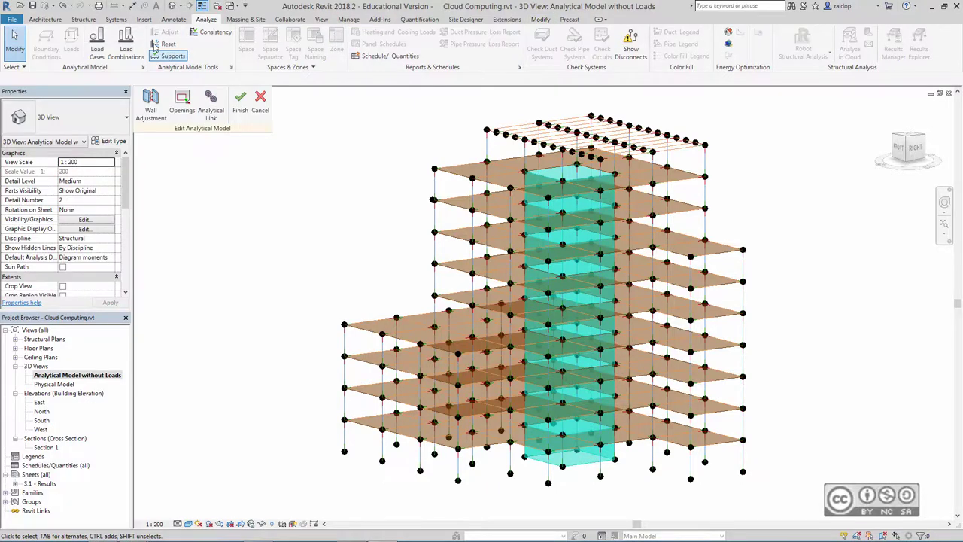
# Step: Add the Unconnected Analytical Nodes filter to the view's Visibility/Graphics filters
pyautogui.click(324, 20)
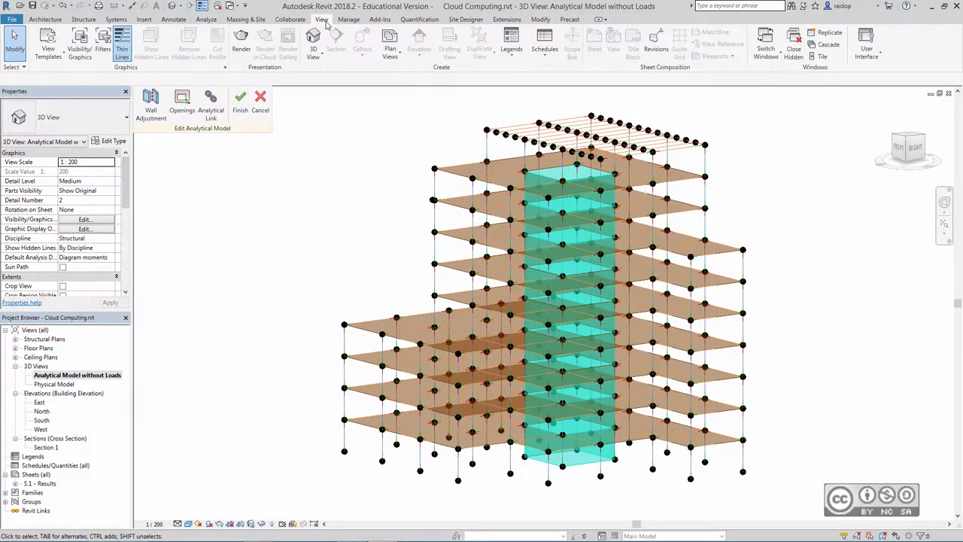
pyautogui.click(80, 44)
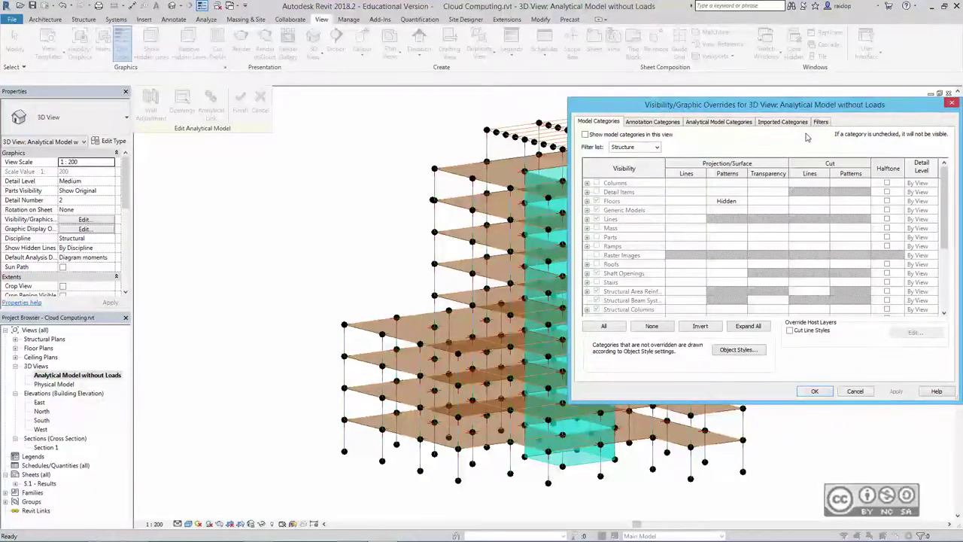
pyautogui.click(824, 126)
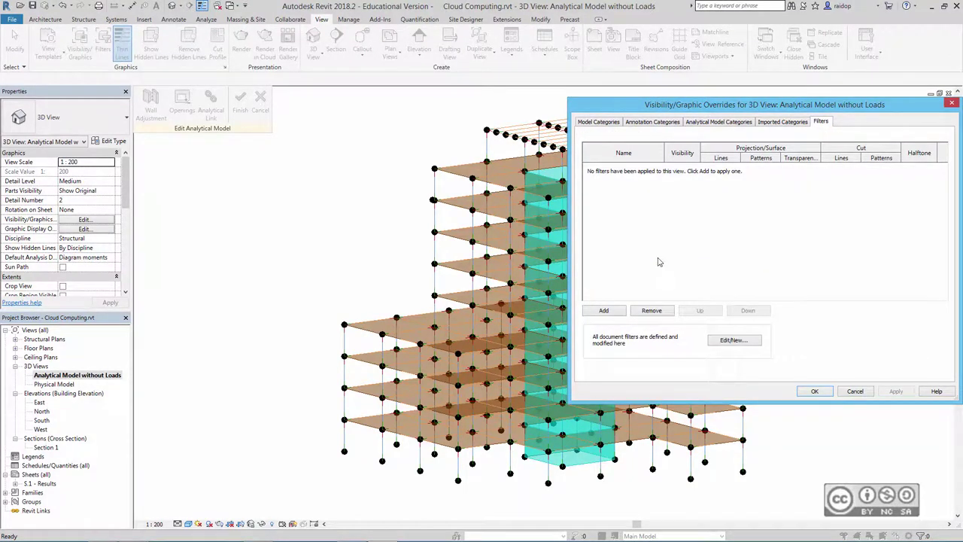
pyautogui.click(610, 311)
pyautogui.click(741, 217)
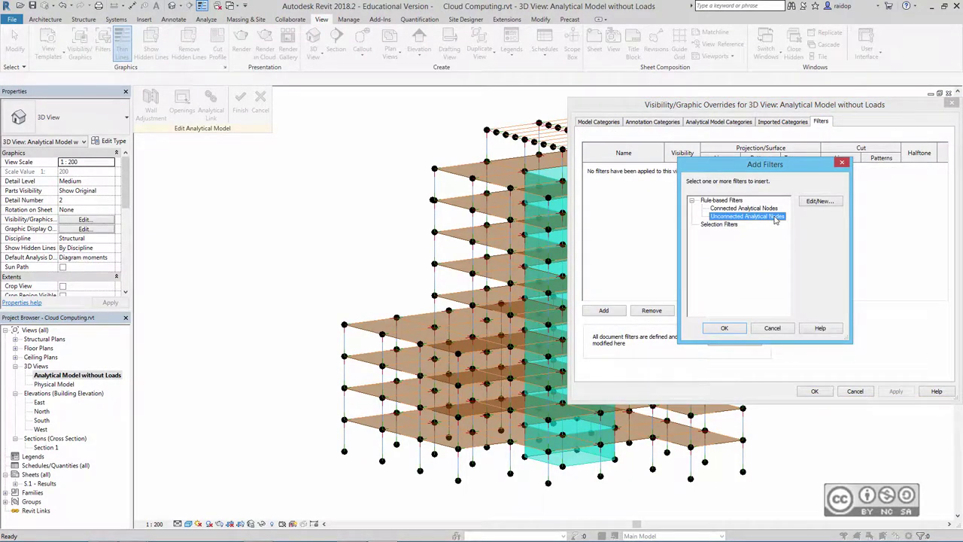
pyautogui.click(724, 328)
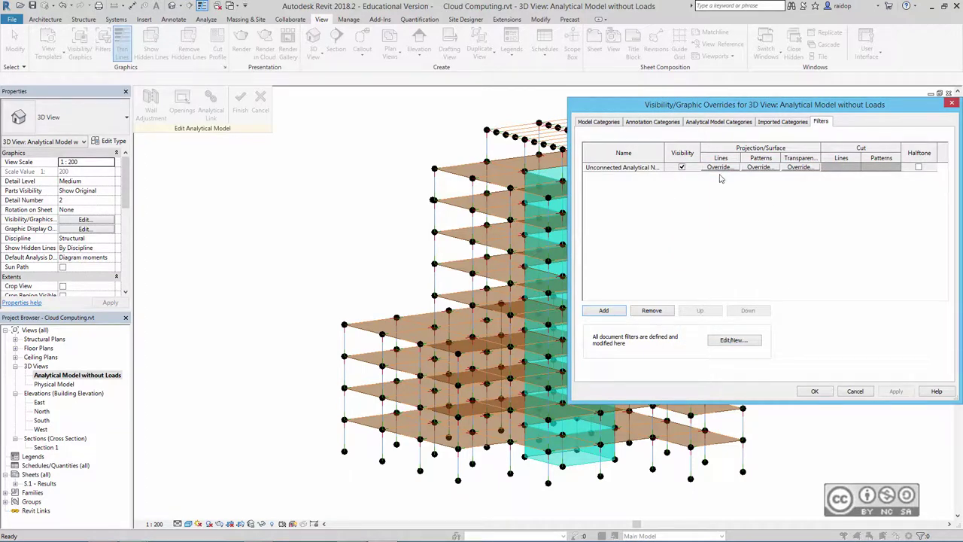
# Step: Override the filter's line colour to red and apply the visibility overrides
pyautogui.click(719, 169)
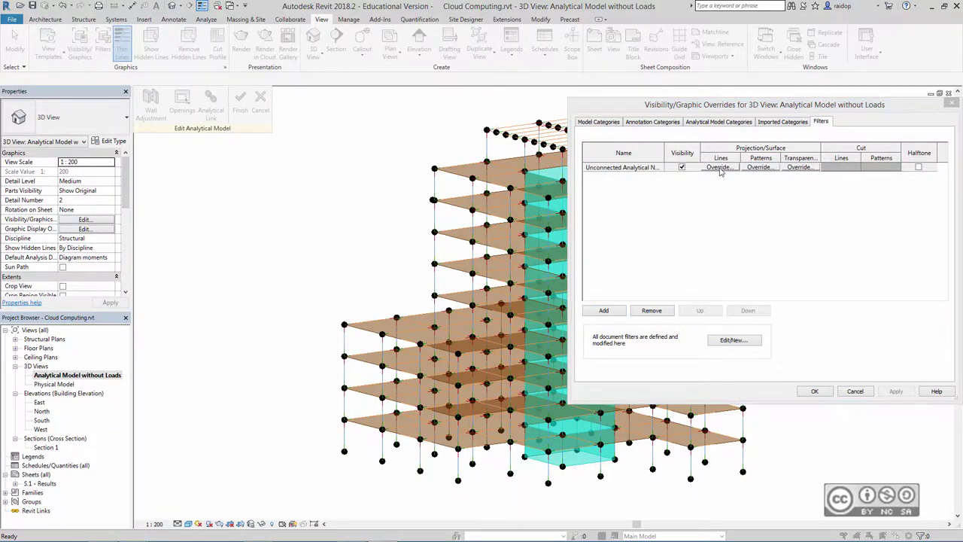
pyautogui.click(738, 254)
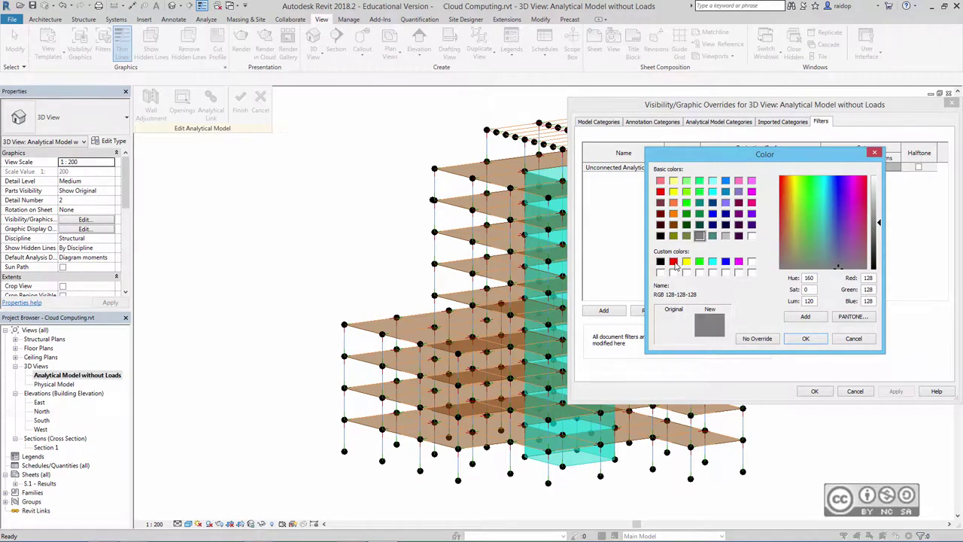
pyautogui.click(673, 262)
pyautogui.click(803, 338)
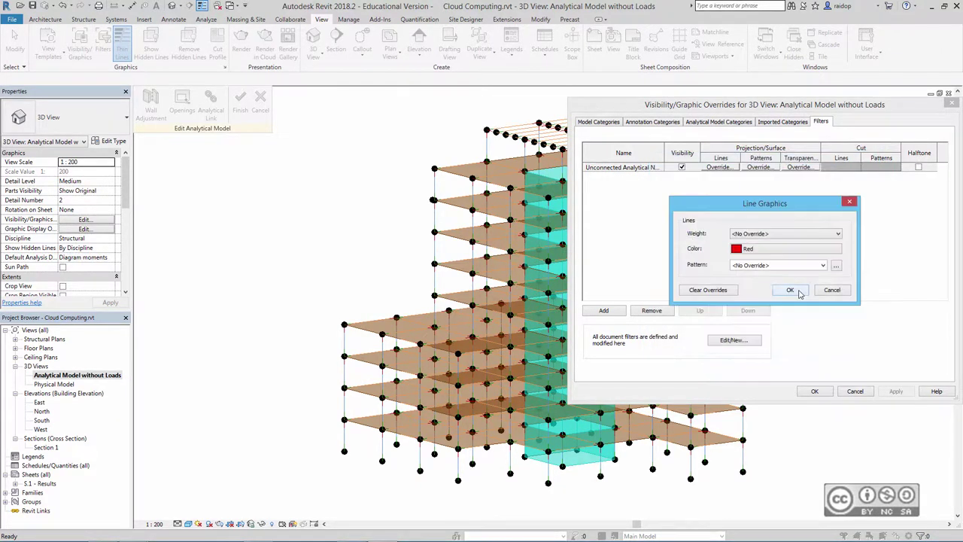
pyautogui.click(790, 290)
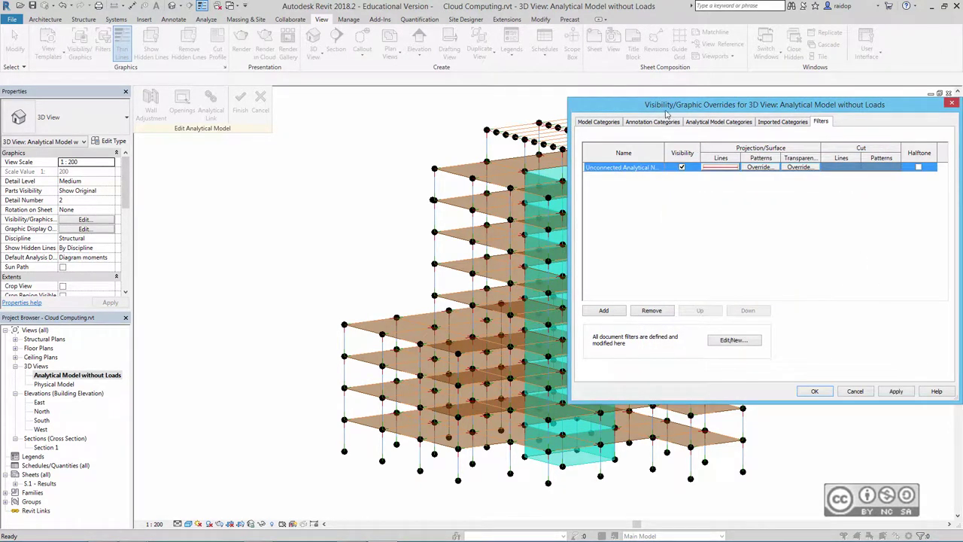
pyautogui.click(816, 392)
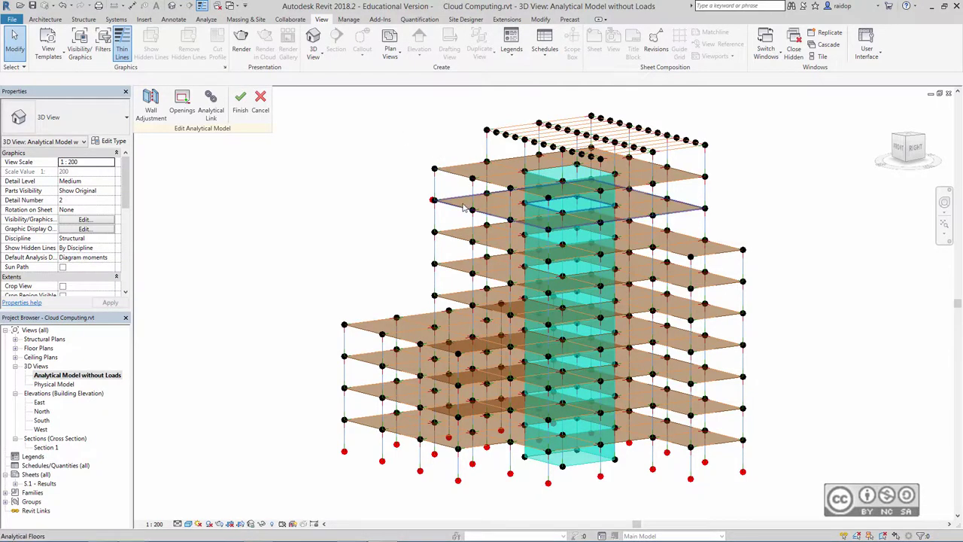
# Step: Zoom and pan the view onto the red unconnected analytical node near the column
pyautogui.scroll(3, 454, 194)
pyautogui.scroll(3, 454, 194)
pyautogui.scroll(3, 454, 194)
pyautogui.moveTo(462, 213)
pyautogui.mouseDown(button='middle')
pyautogui.moveTo(463, 243)
pyautogui.moveTo(454, 225)
pyautogui.mouseUp(button='middle')
pyautogui.scroll(-1, 454, 226)
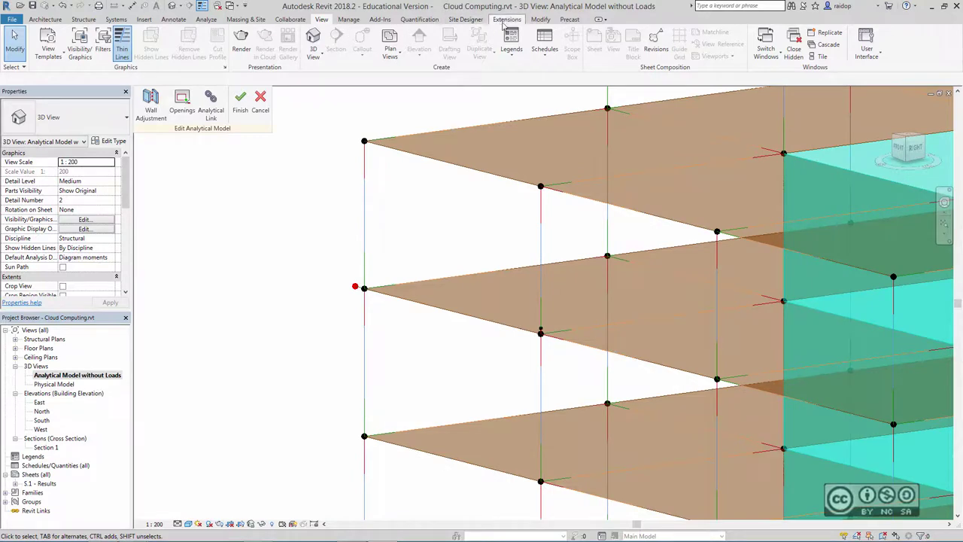
# Step: Align the wall's analytical end to the column node, then finish the analytical model edit
pyautogui.click(540, 19)
pyautogui.click(181, 36)
pyautogui.scroll(2, 565, 361)
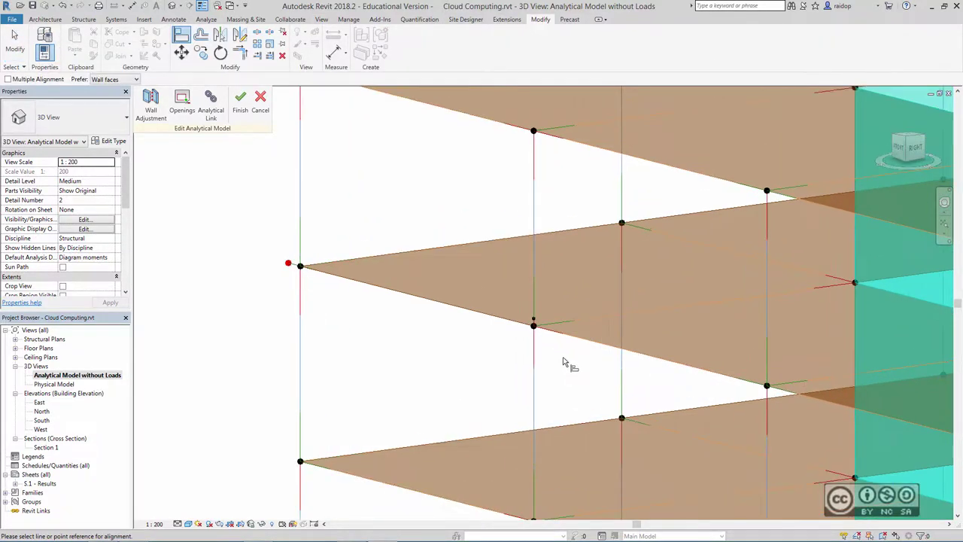
pyautogui.scroll(2, 563, 360)
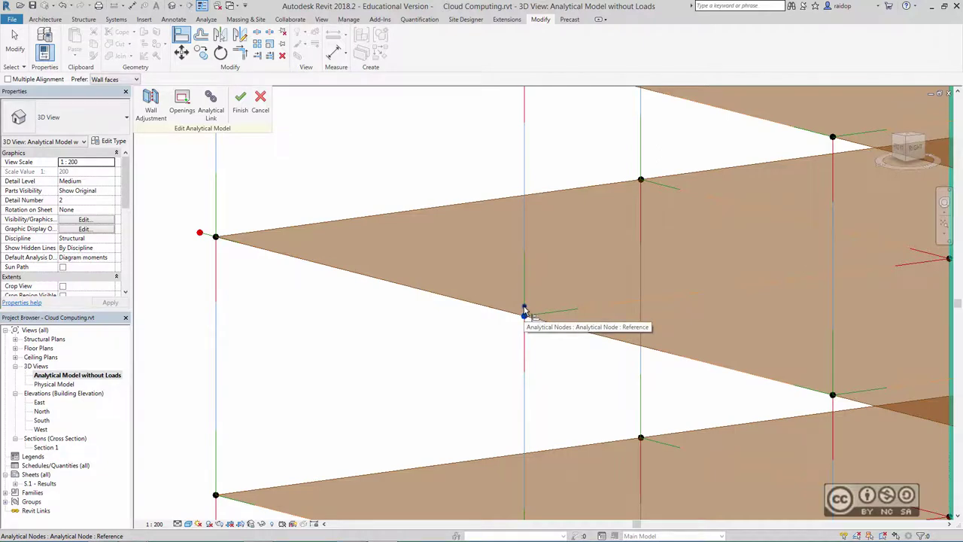
pyautogui.click(524, 312)
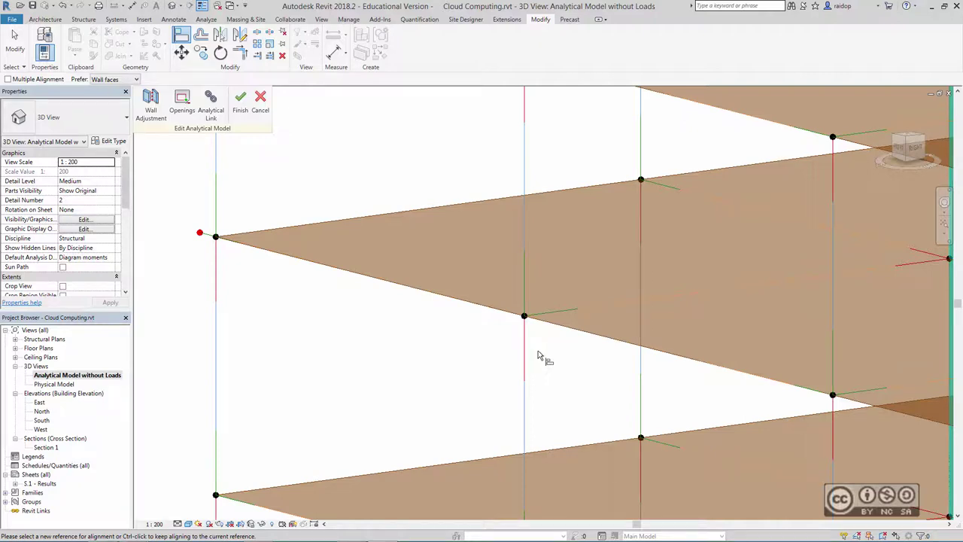
pyautogui.moveTo(540, 355)
pyautogui.mouseDown(button='middle')
pyautogui.moveTo(506, 348)
pyautogui.moveTo(544, 358)
pyautogui.mouseUp(button='middle')
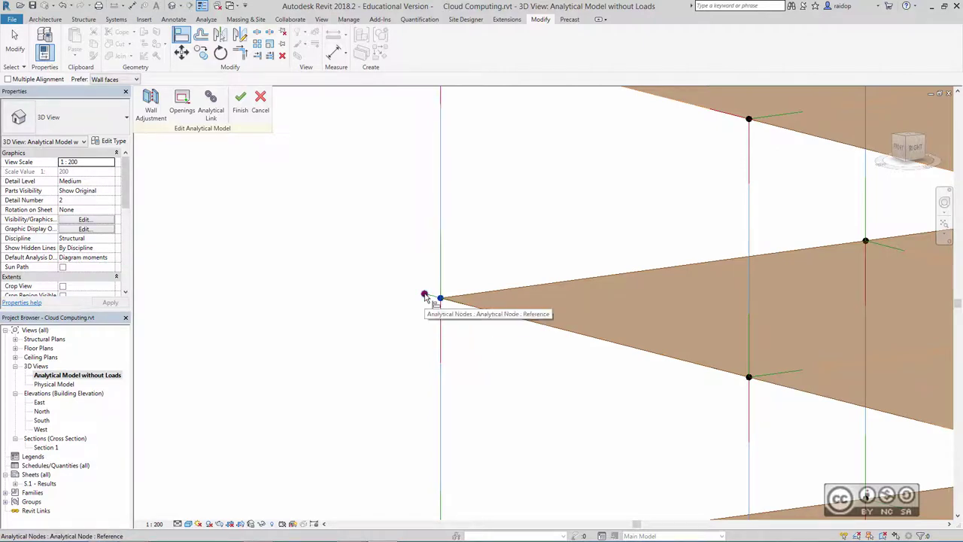
pyautogui.click(425, 299)
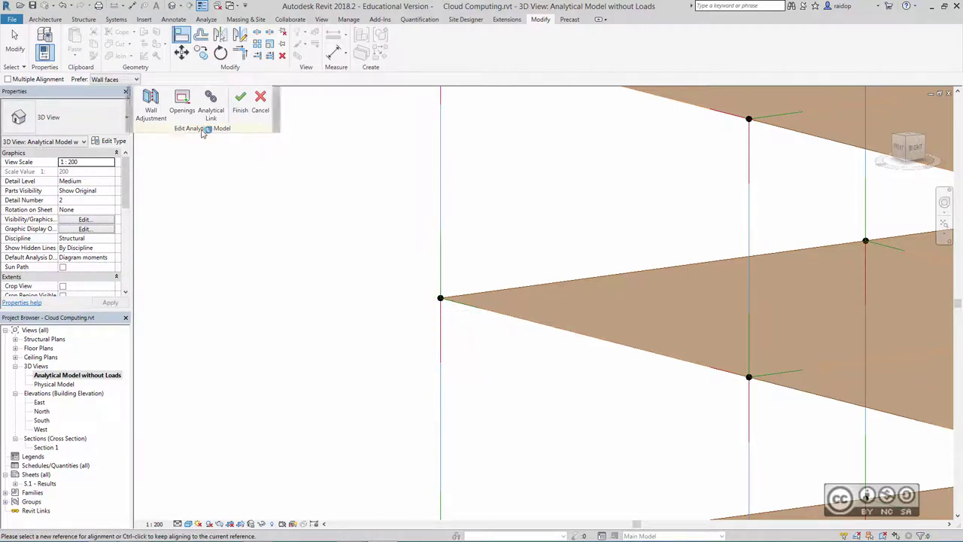
pyautogui.click(240, 100)
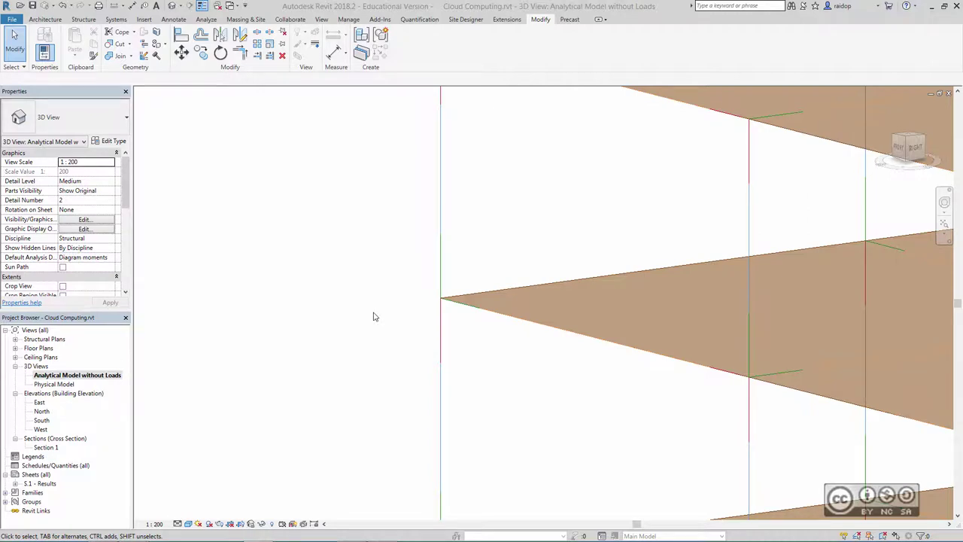
# Step: Start a cloud structural analysis with the model renamed to Static Analysis
pyautogui.click(206, 20)
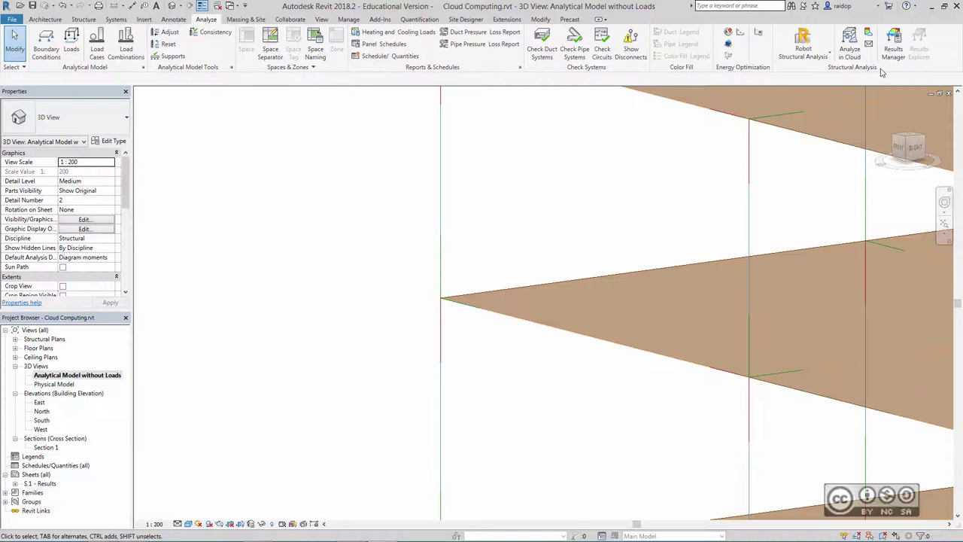
pyautogui.click(850, 51)
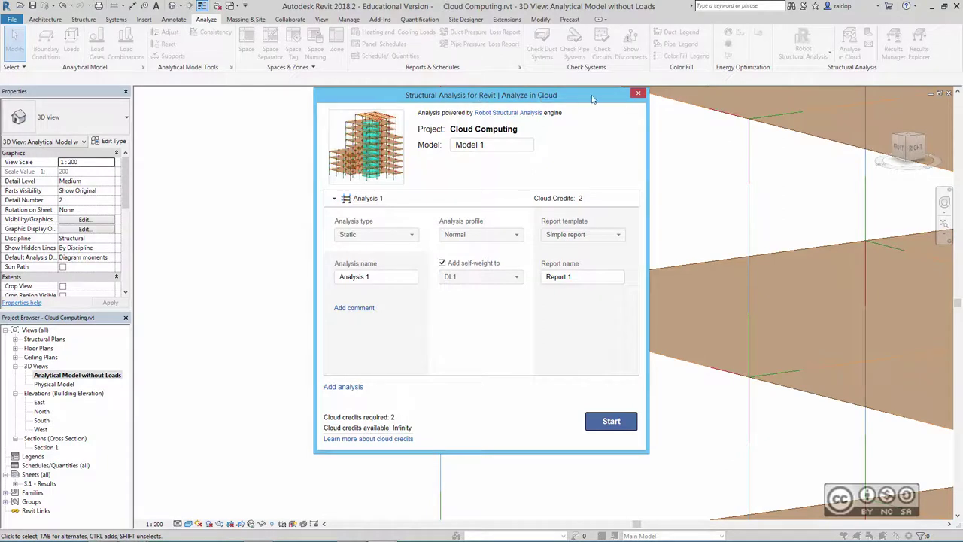
pyautogui.moveTo(527, 145); pyautogui.dragTo(444, 150)
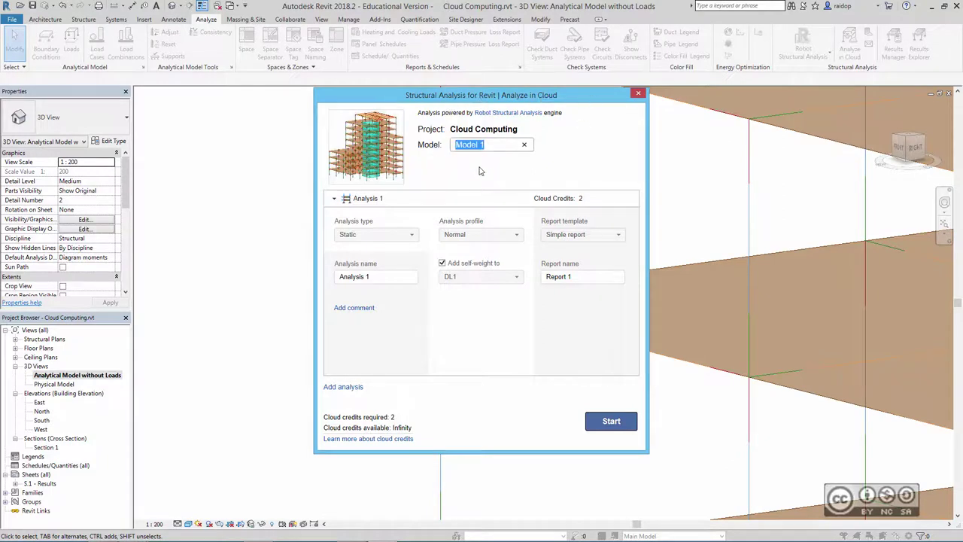
pyautogui.write('Static ANa')
pyautogui.write('lysis')
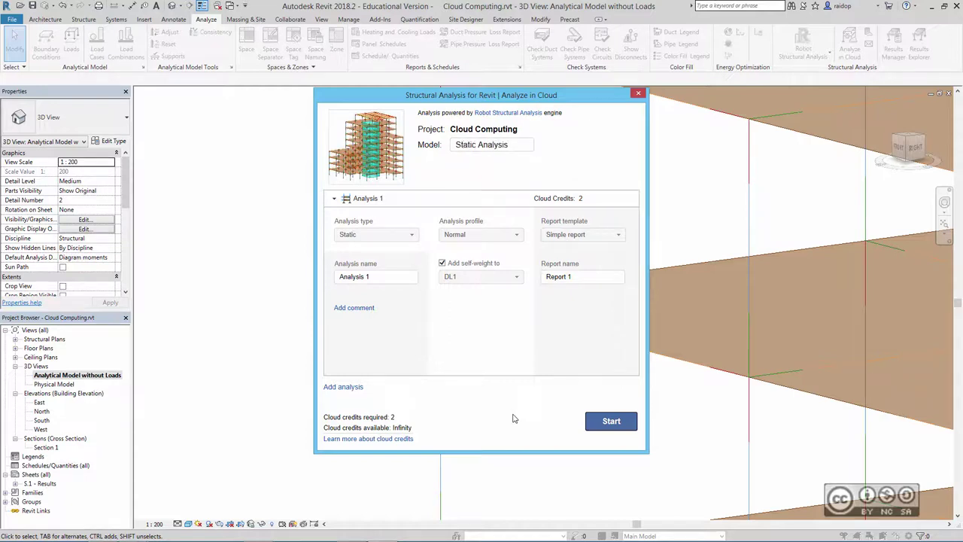
pyautogui.click(612, 423)
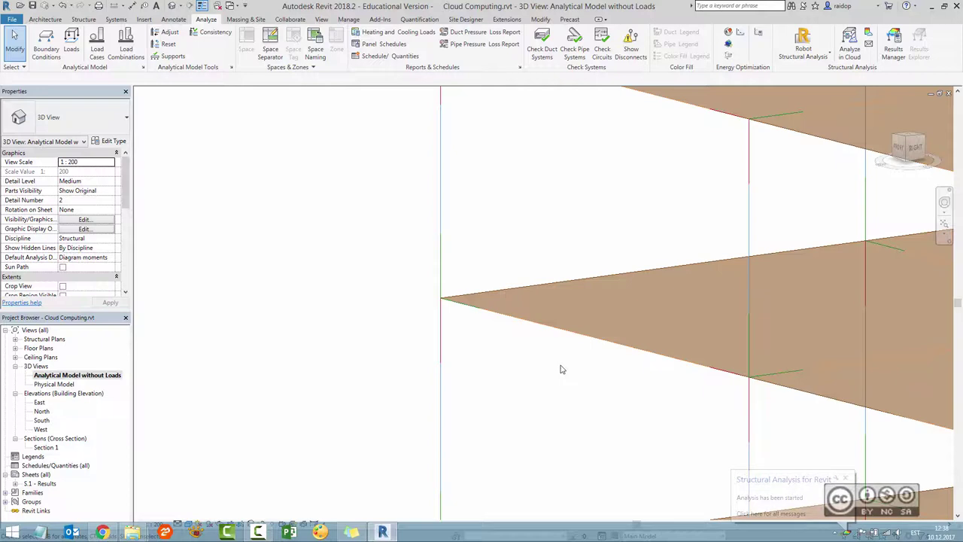
# Step: Check the cloud analysis job's progress from the system tray notification
pyautogui.click(853, 536)
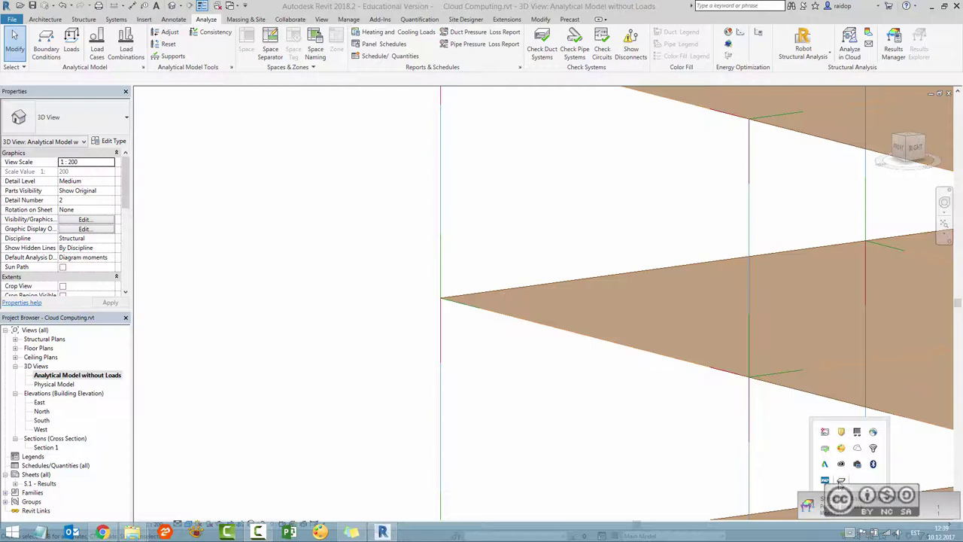
pyautogui.click(840, 481)
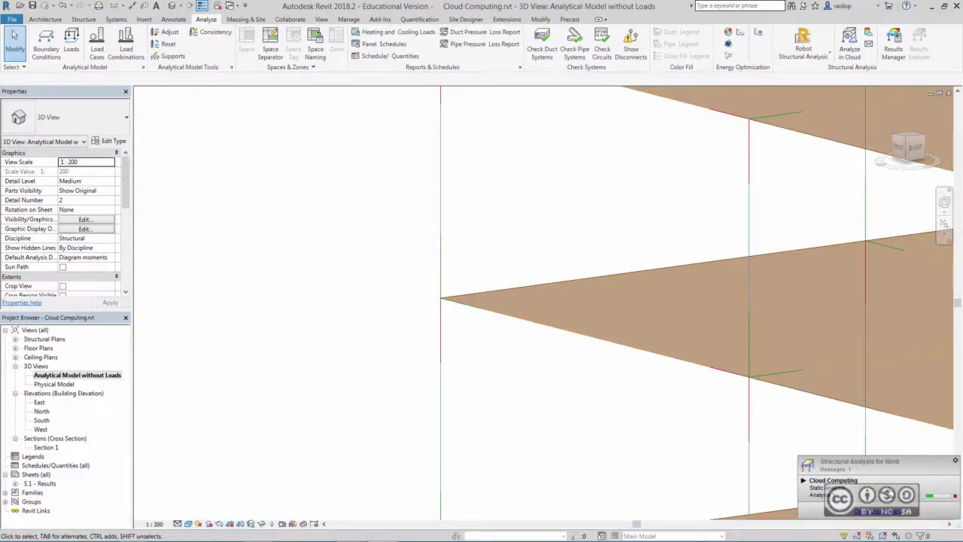
pyautogui.click(869, 35)
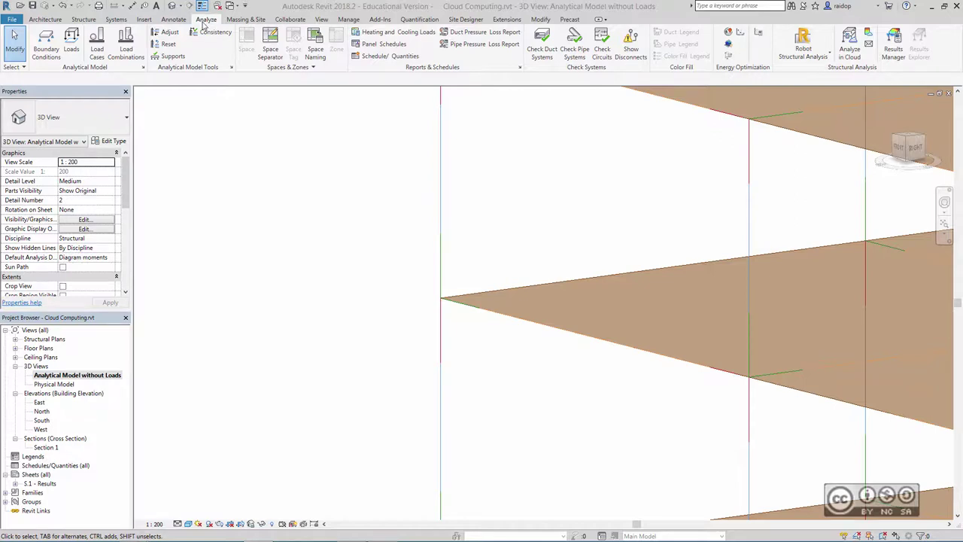
# Step: Send the model to Robot through the Link with Direct integration, skipping the warnings report
pyautogui.click(802, 57)
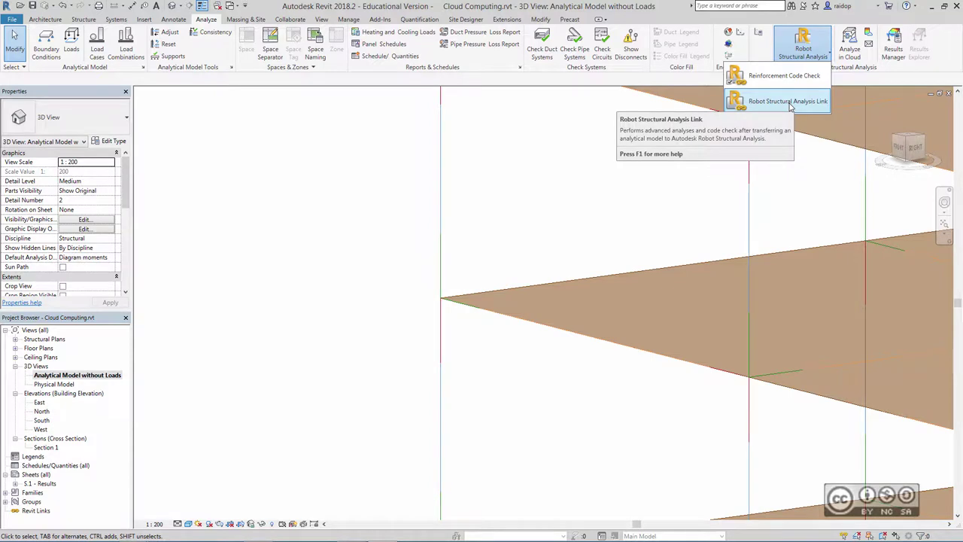
pyautogui.click(790, 104)
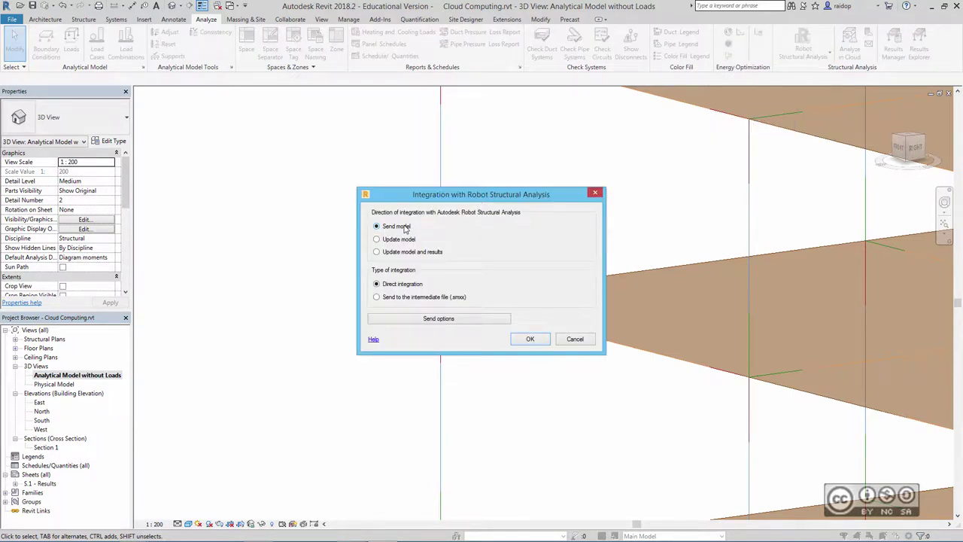
pyautogui.click(526, 337)
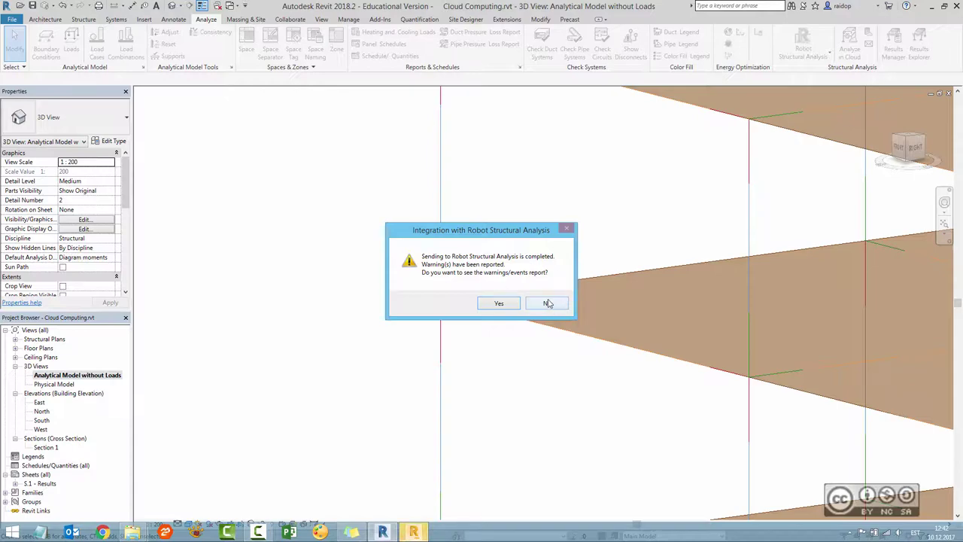
pyautogui.click(548, 303)
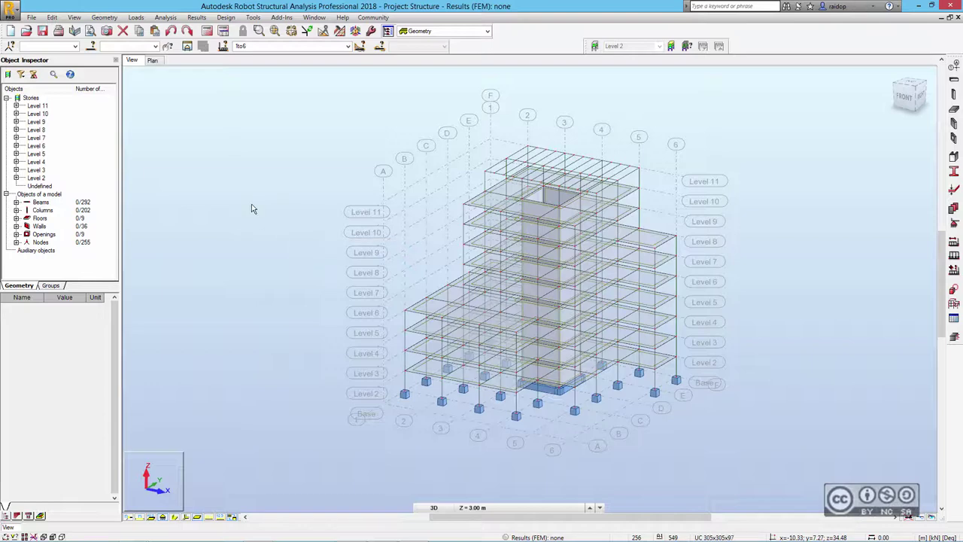
# Step: Uncheck Structural axes in the Structure category of the view's Display settings
pyautogui.rightClick(239, 149)
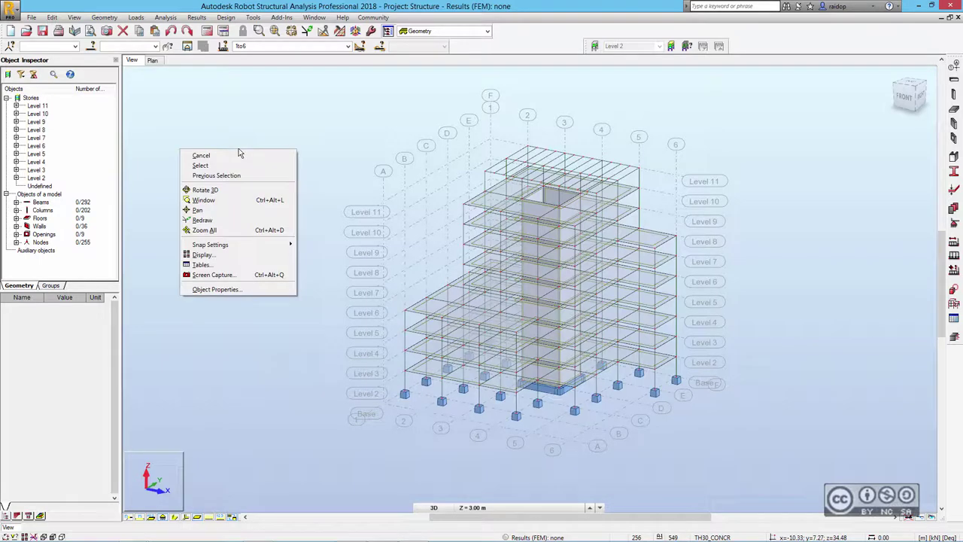
pyautogui.click(203, 255)
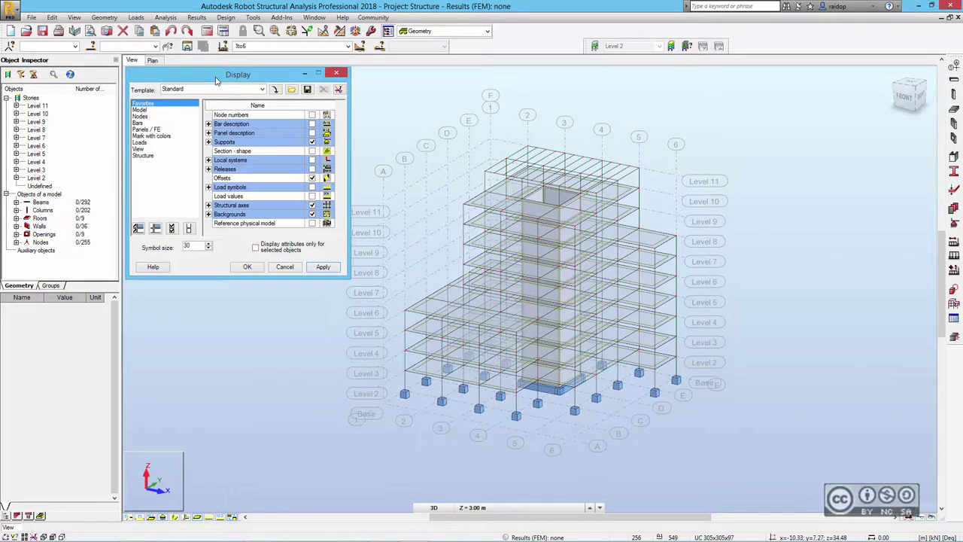
pyautogui.click(146, 129)
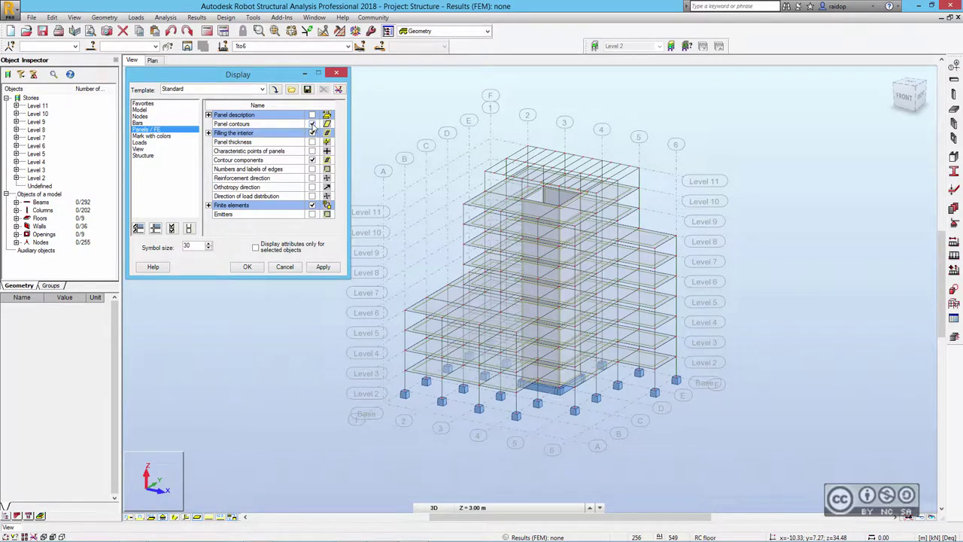
pyautogui.click(143, 155)
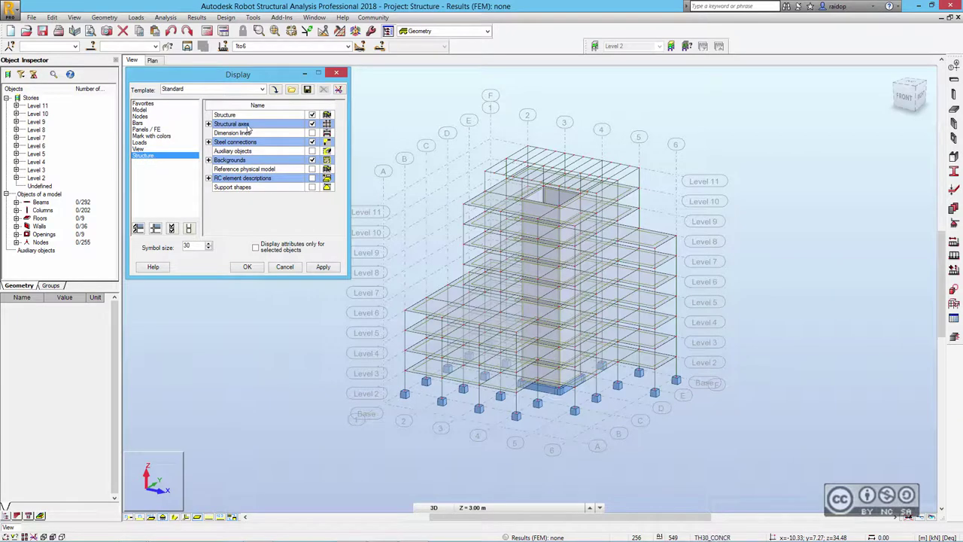
pyautogui.click(312, 123)
pyautogui.click(249, 266)
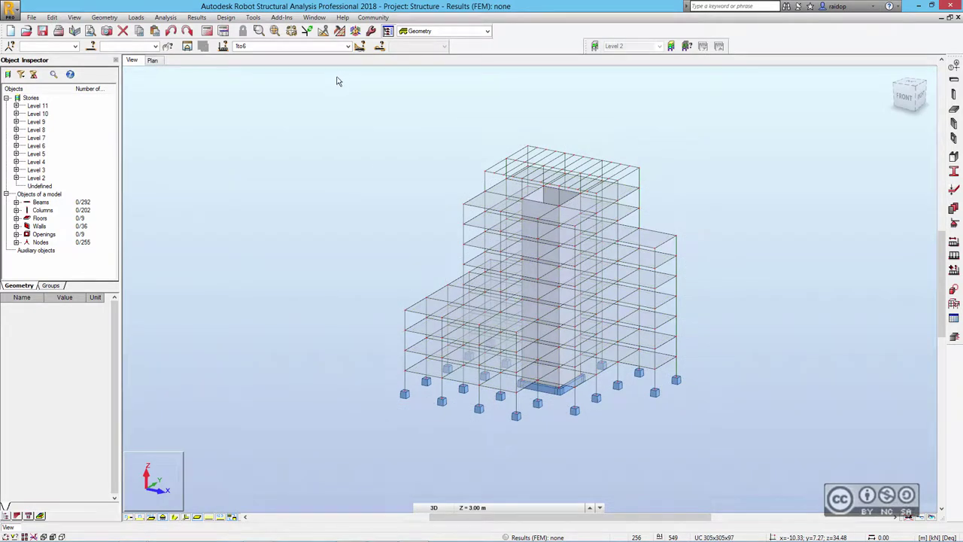
# Step: Display load case DL1, then load case LL1, on the model
pyautogui.click(348, 46)
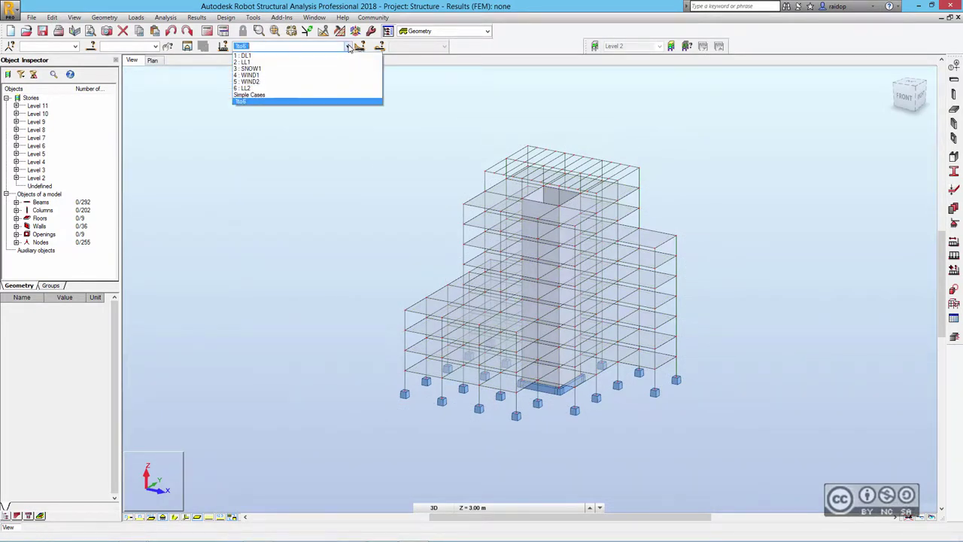
pyautogui.click(246, 57)
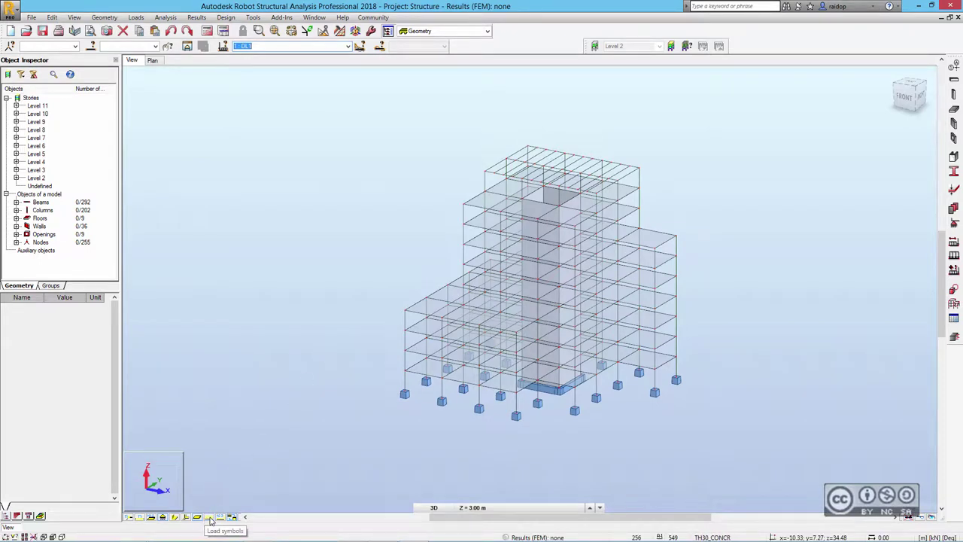
pyautogui.click(348, 47)
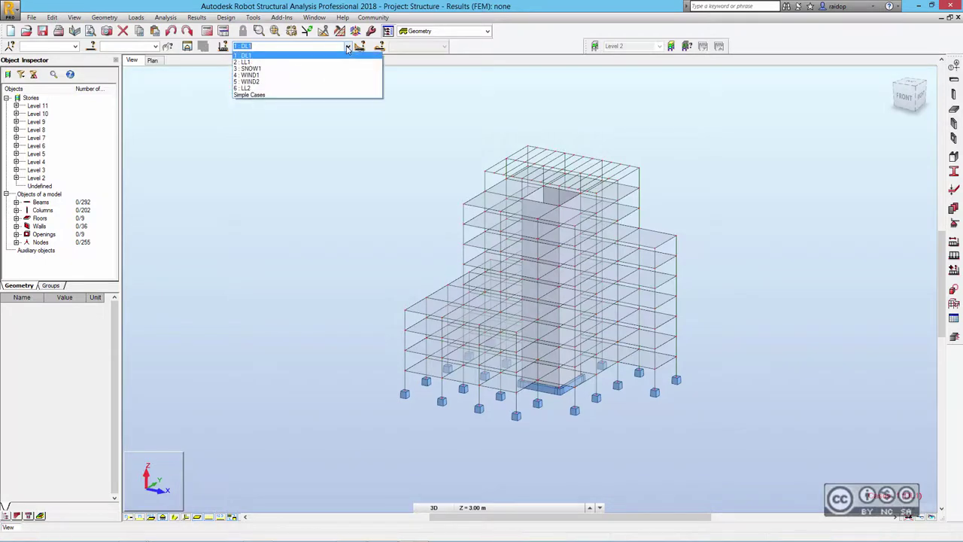
pyautogui.click(250, 63)
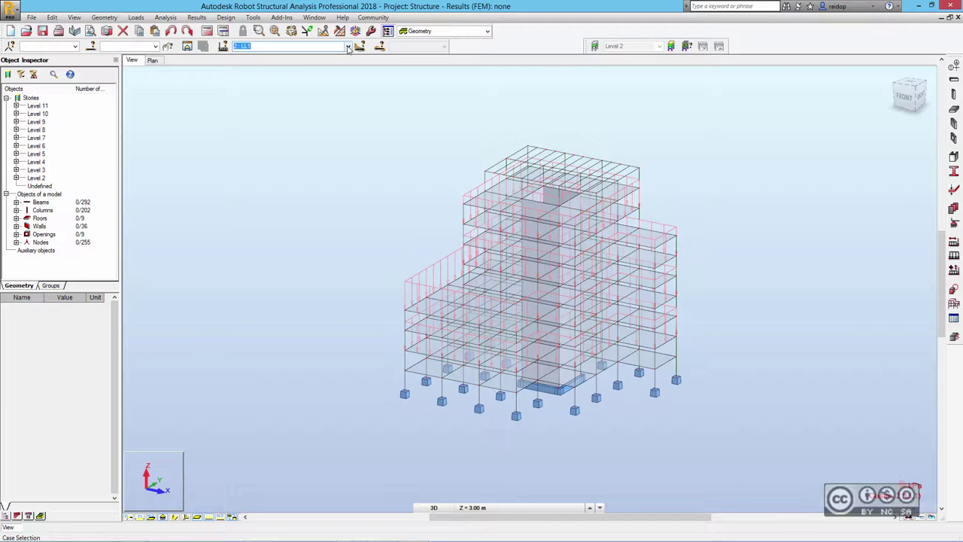
# Step: Switch to load case WIND1, hide the load symbols, and select Level 11
pyautogui.click(348, 48)
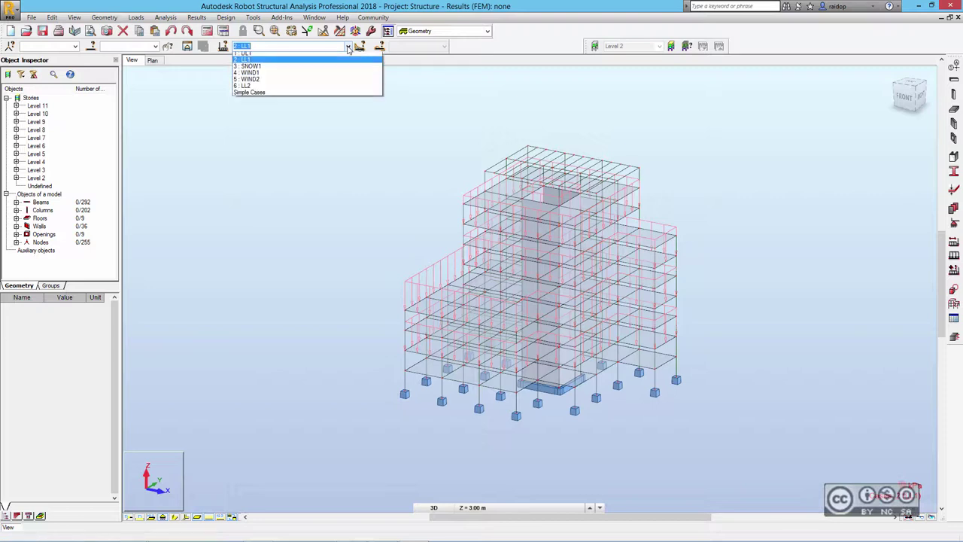
pyautogui.click(256, 79)
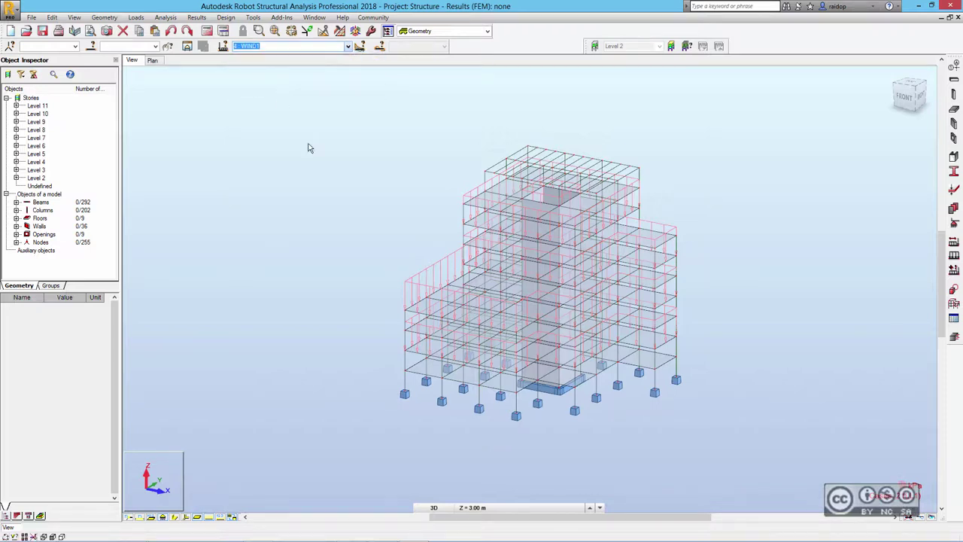
pyautogui.click(212, 518)
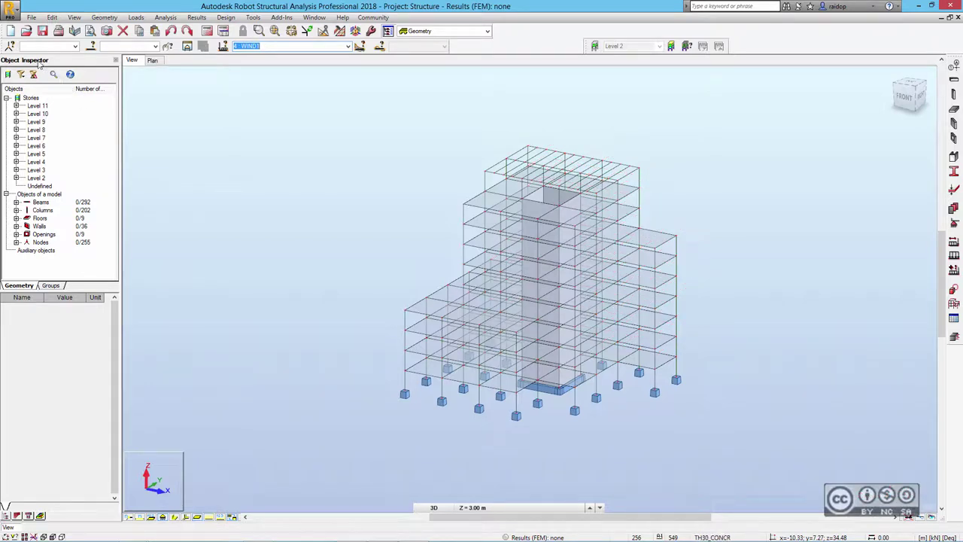
pyautogui.click(41, 106)
# Step: Set the Name of Levels 2–11 to Story 1, producing Story 1 through Story 10
pyautogui.keyDown('shift'); pyautogui.click(36, 177); pyautogui.keyUp('shift')
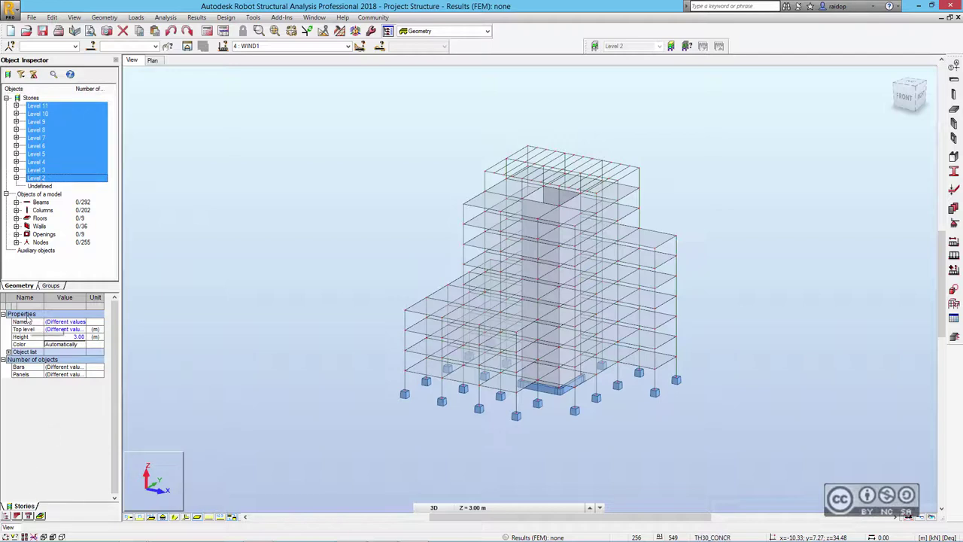
pyautogui.click(55, 323)
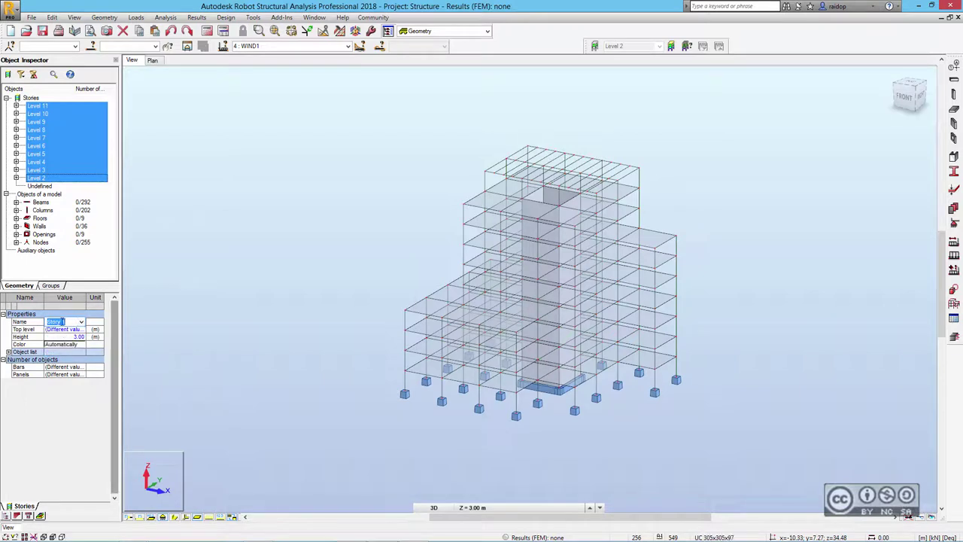
pyautogui.press('Return')
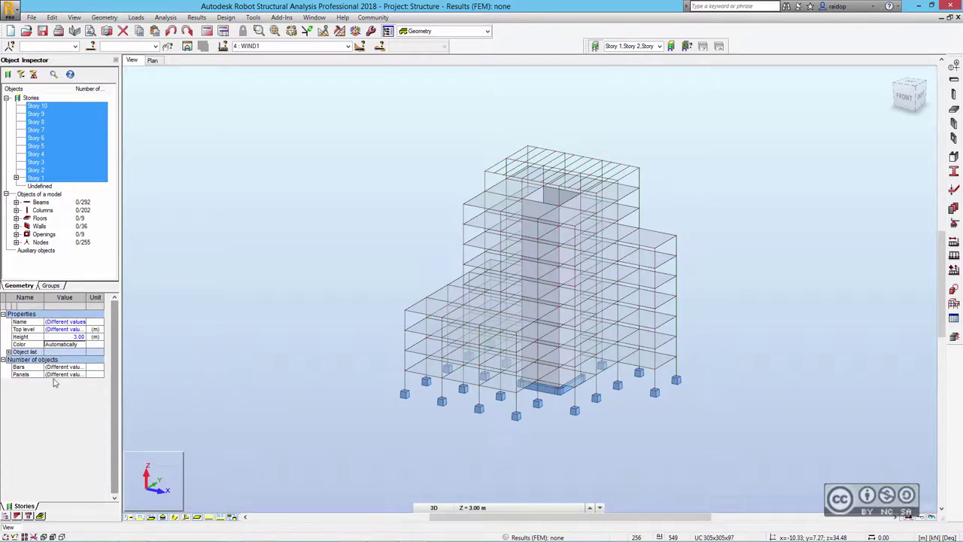
pyautogui.click(37, 178)
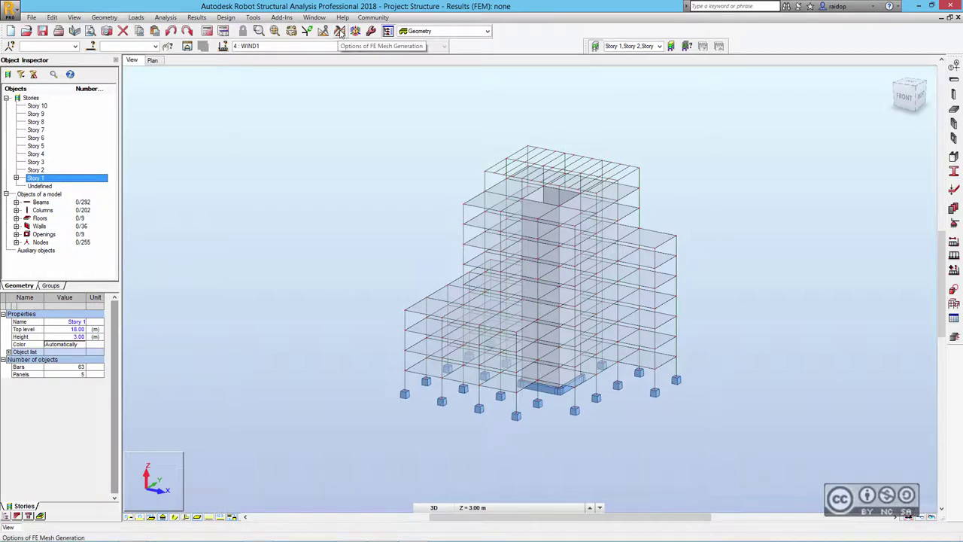
# Step: Generate a complex Delaunay mesh on all floor and wall panels with 1.00 m elements
pyautogui.click(341, 32)
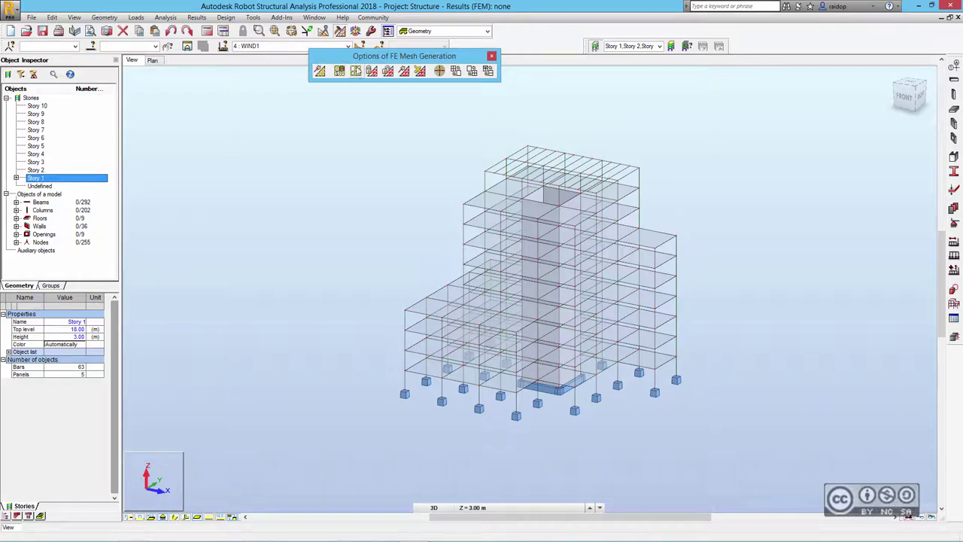
pyautogui.click(357, 72)
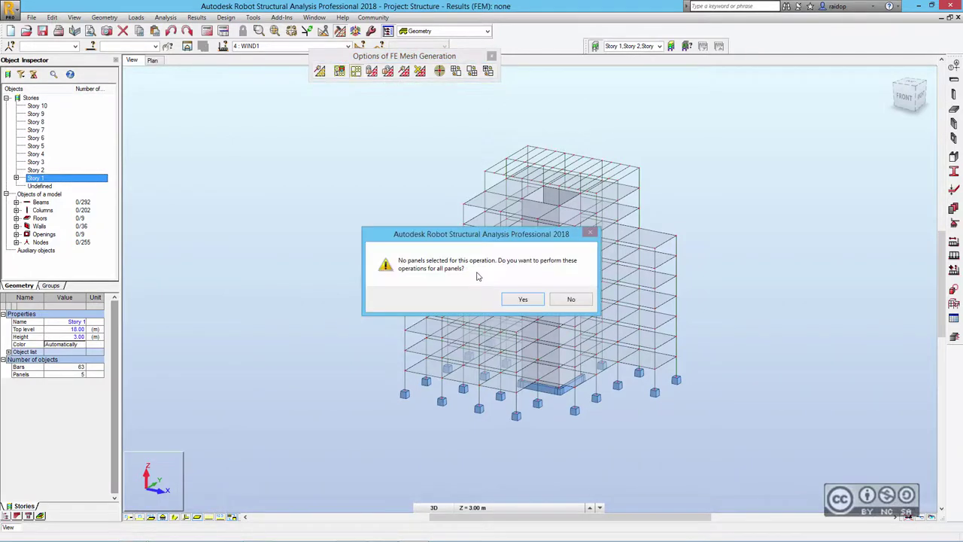
pyautogui.click(512, 300)
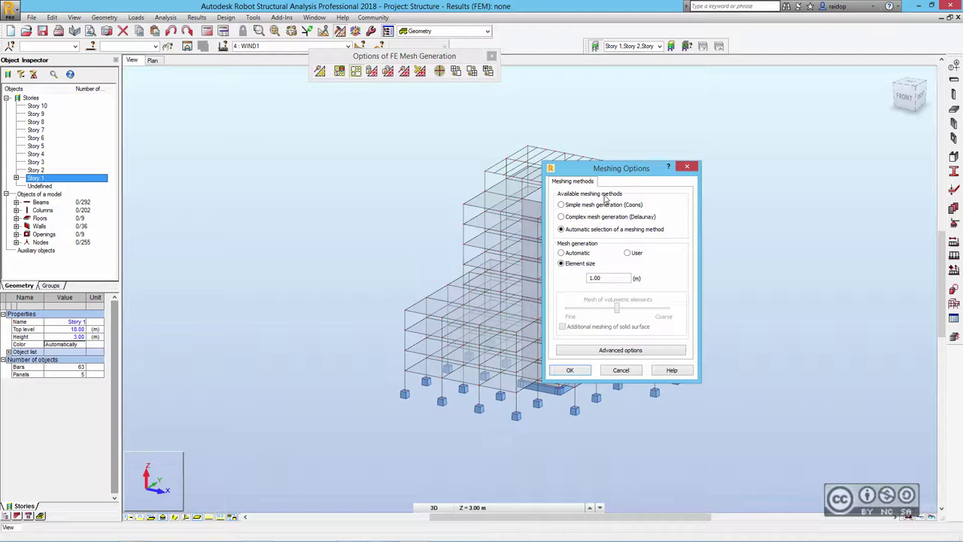
pyautogui.click(561, 217)
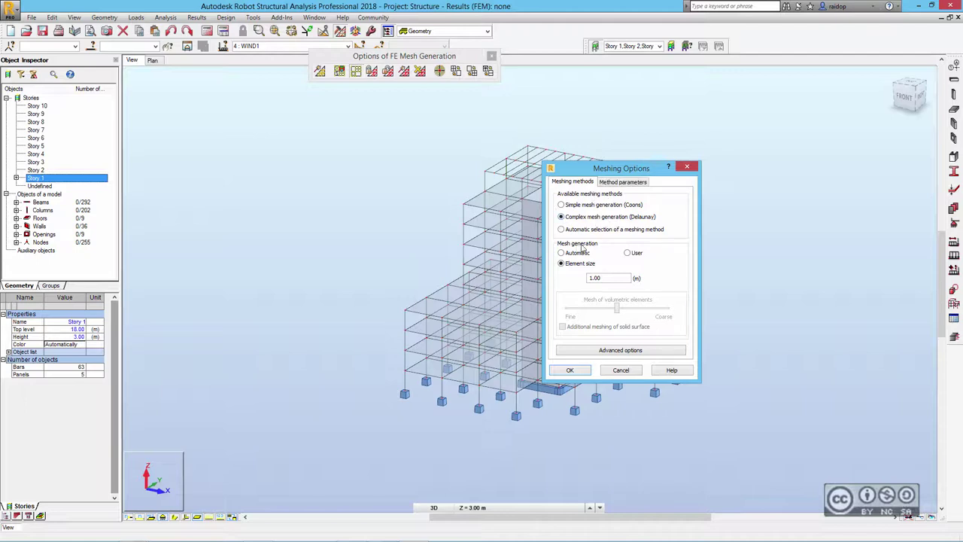
pyautogui.doubleClick(607, 278)
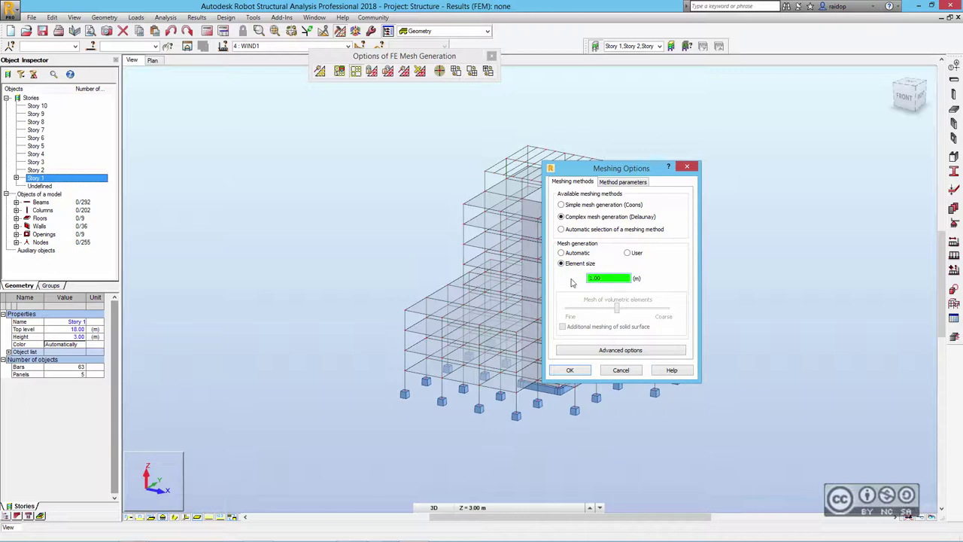
pyautogui.click(568, 374)
# Step: Create ULS combination COMB1 with all load cases except WIND2
pyautogui.click(135, 18)
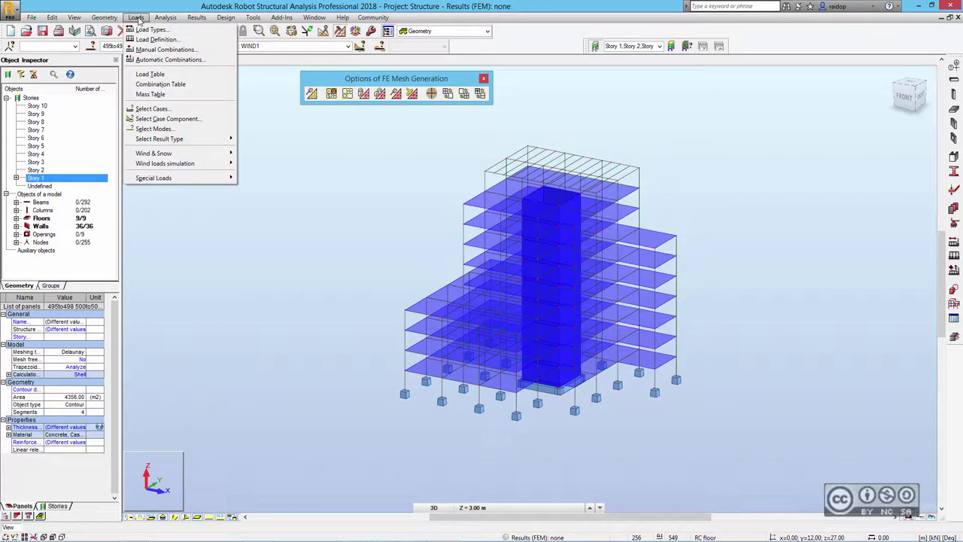
pyautogui.click(162, 50)
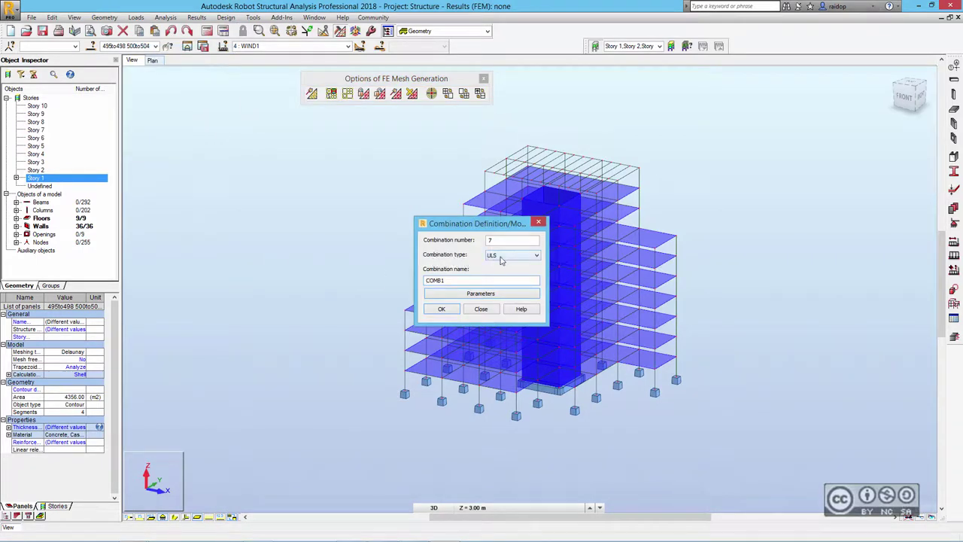
pyautogui.click(444, 310)
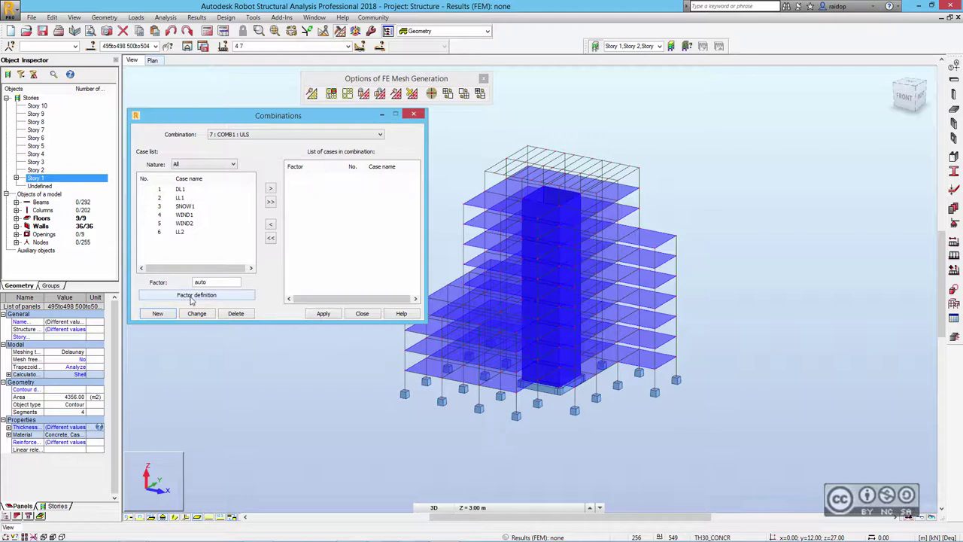
pyautogui.click(198, 295)
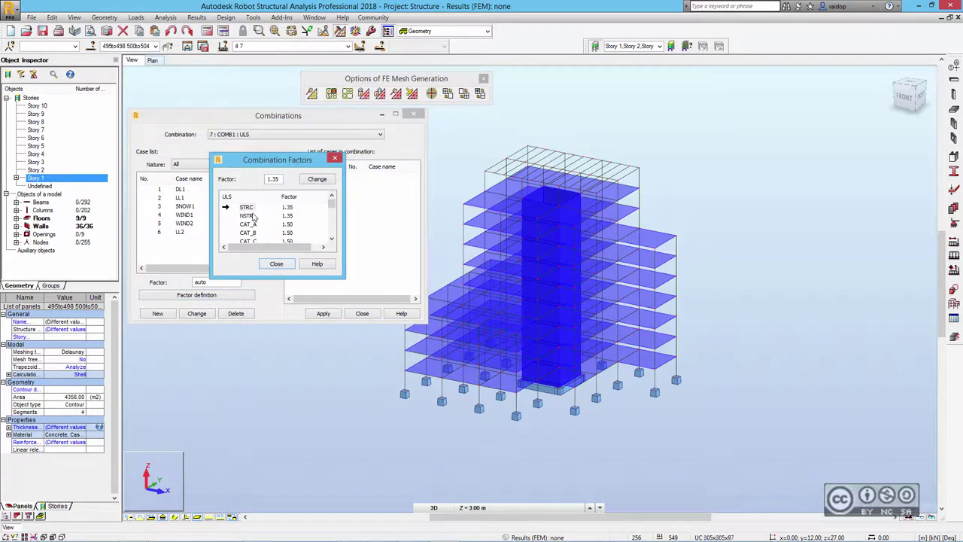
pyautogui.moveTo(332, 211); pyautogui.dragTo(331, 227)
pyautogui.click(246, 225)
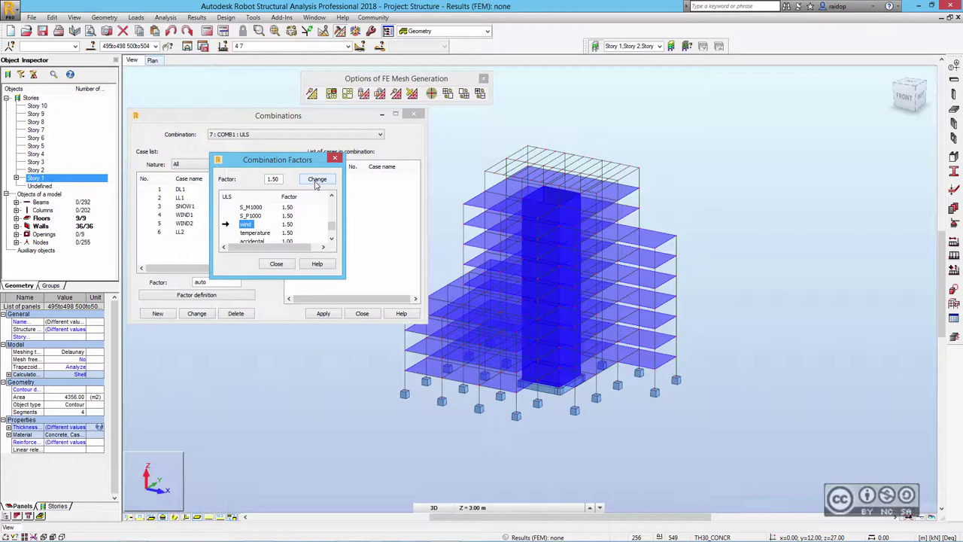
pyautogui.click(277, 264)
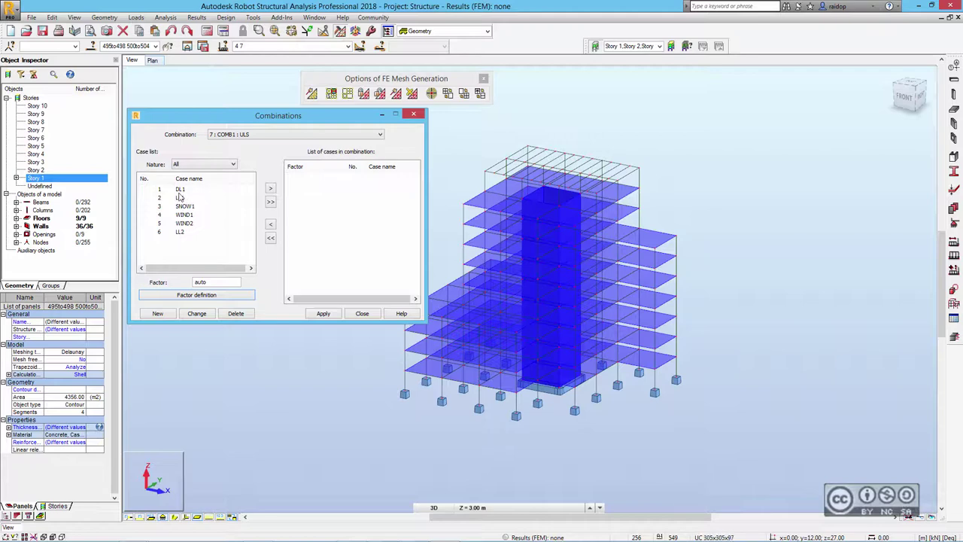
pyautogui.click(271, 203)
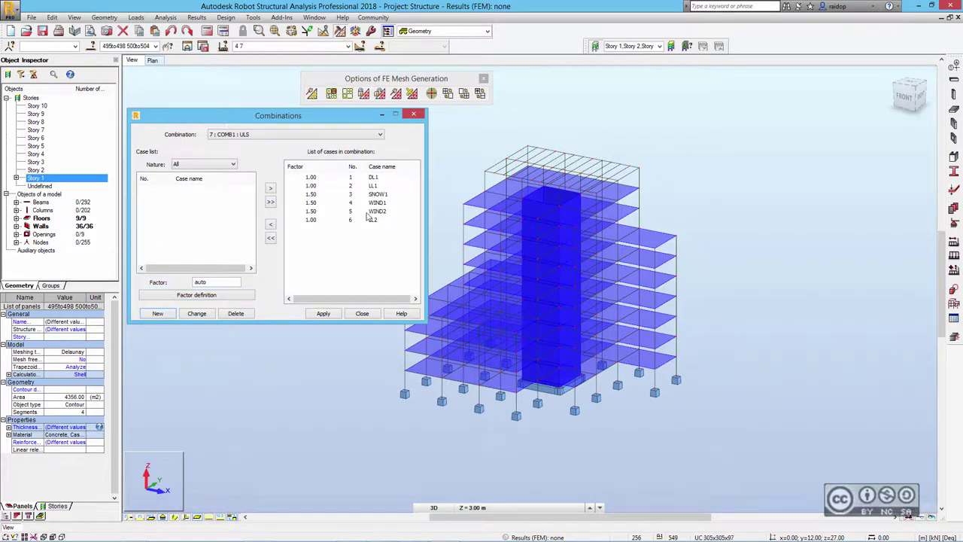
pyautogui.click(271, 224)
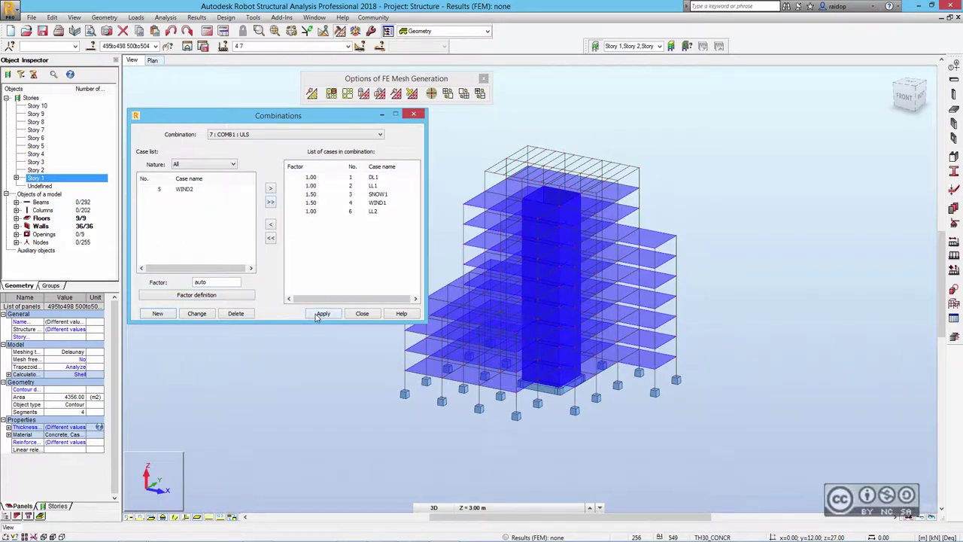
pyautogui.click(317, 315)
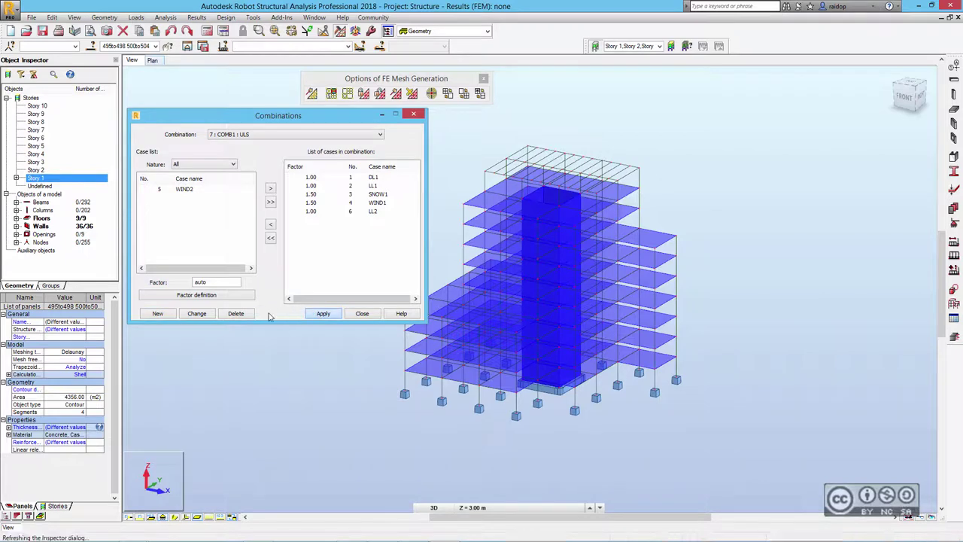
# Step: Create ULS combination COMB2 with all cases, including COMB1, except WIND1
pyautogui.click(156, 314)
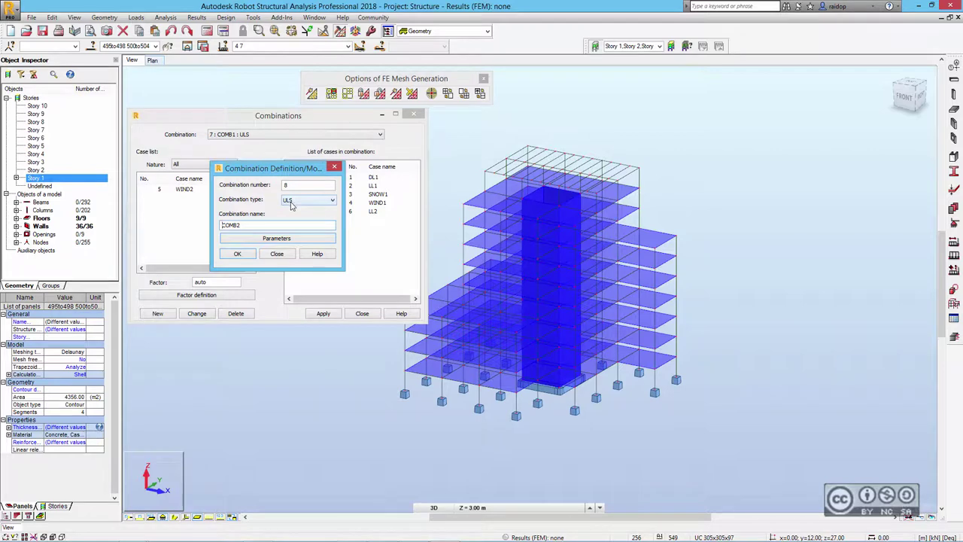
pyautogui.click(237, 254)
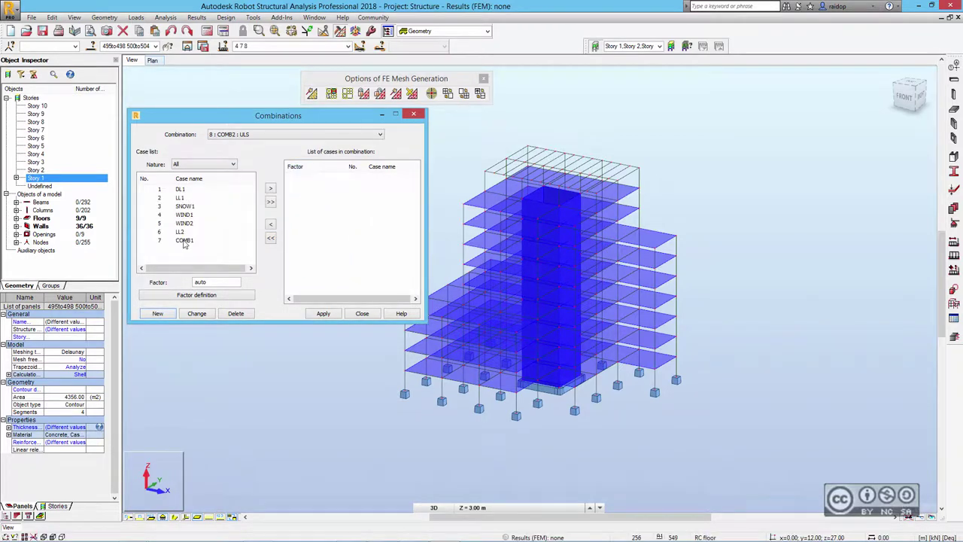
pyautogui.click(271, 202)
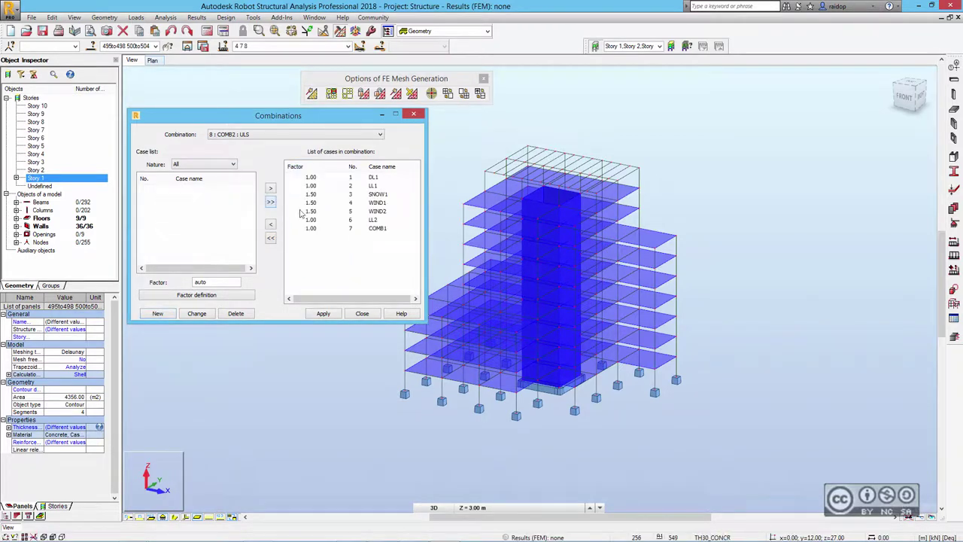
pyautogui.click(310, 203)
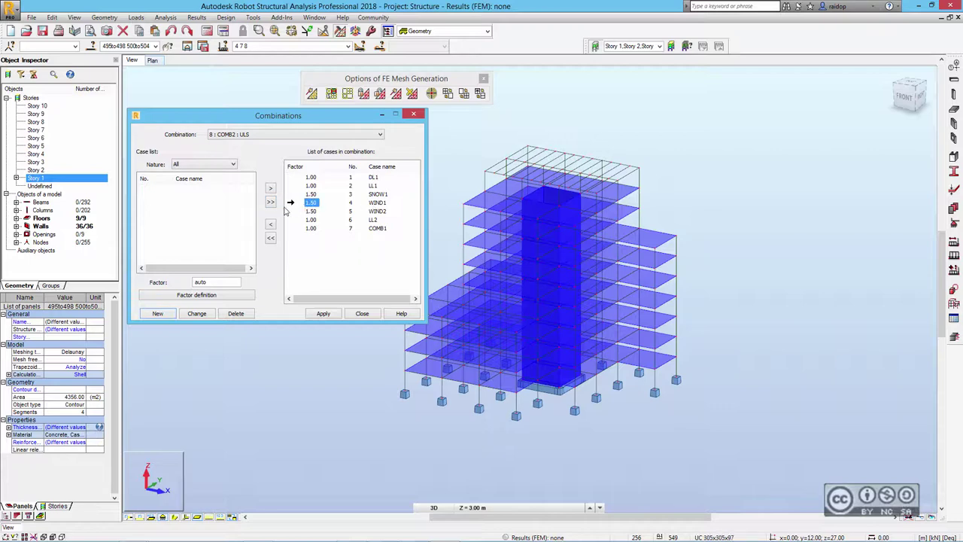
pyautogui.click(271, 225)
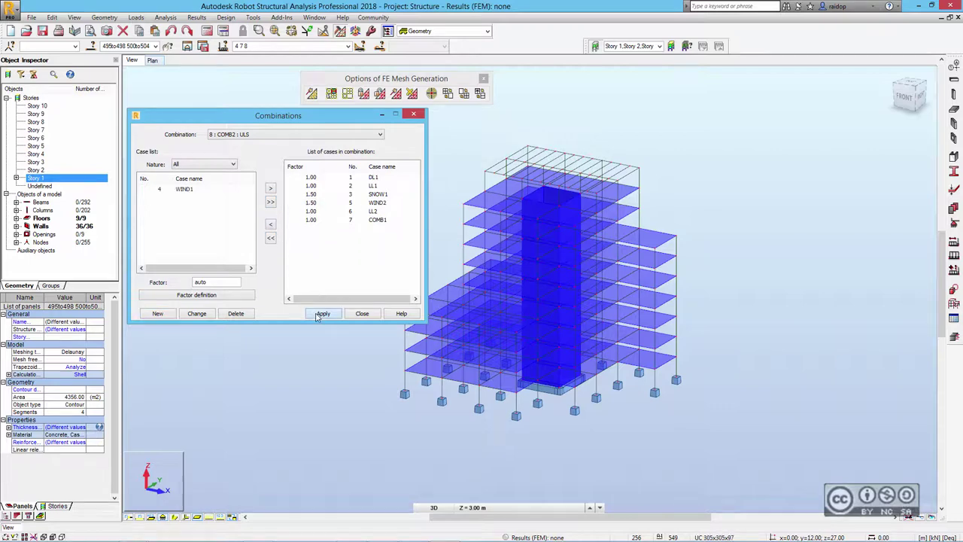
# Step: Create SLS:QPR combination COMB3 with DL1, LL1, SNOW1, WIND1 and LL2
pyautogui.click(156, 313)
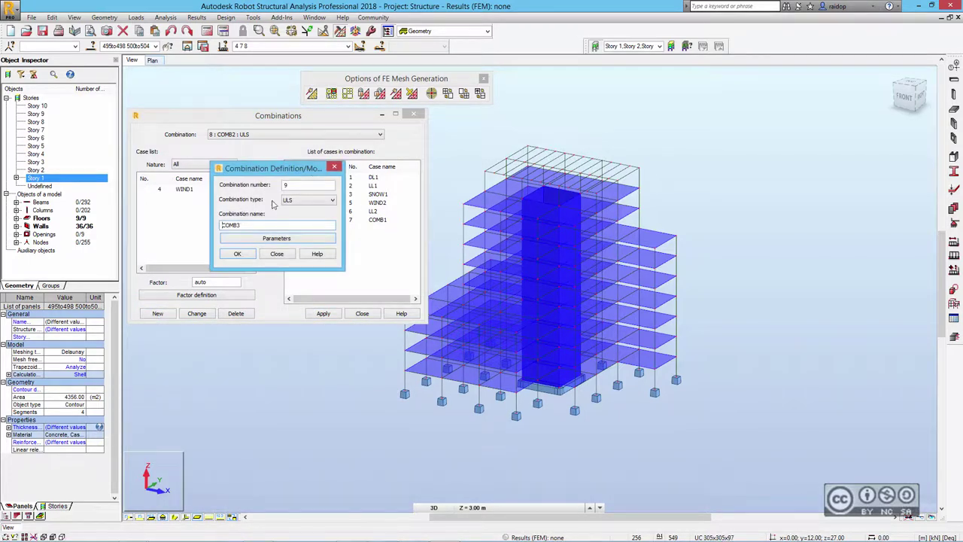
pyautogui.click(292, 201)
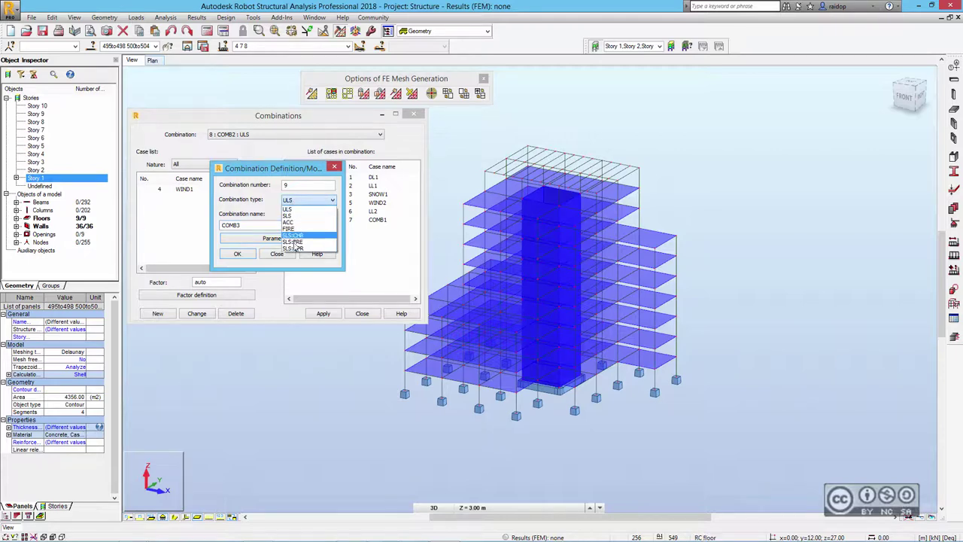
pyautogui.click(292, 249)
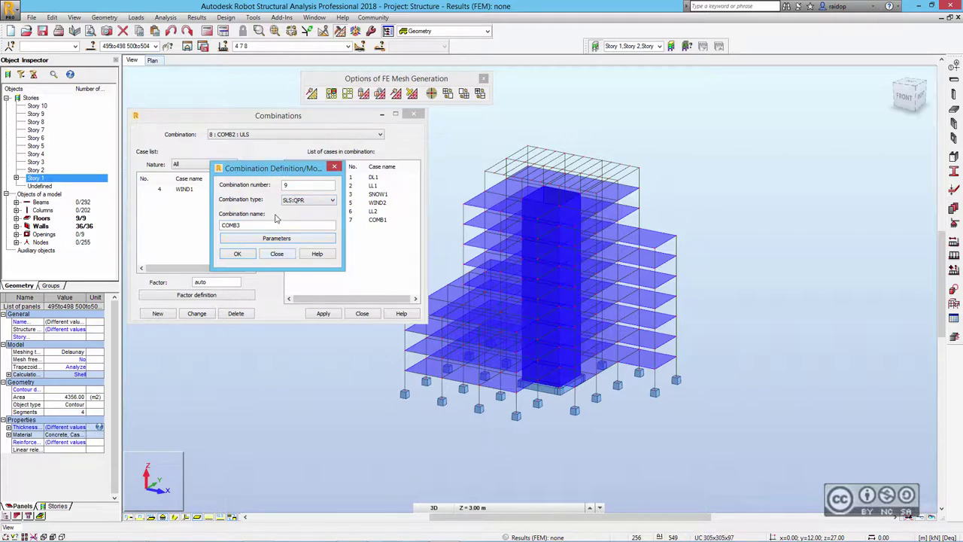
pyautogui.click(237, 254)
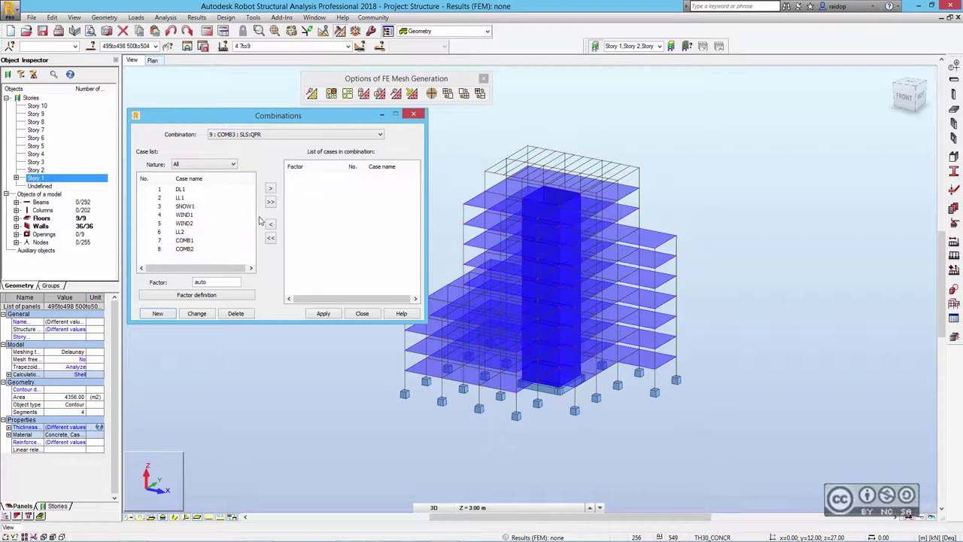
pyautogui.click(270, 188)
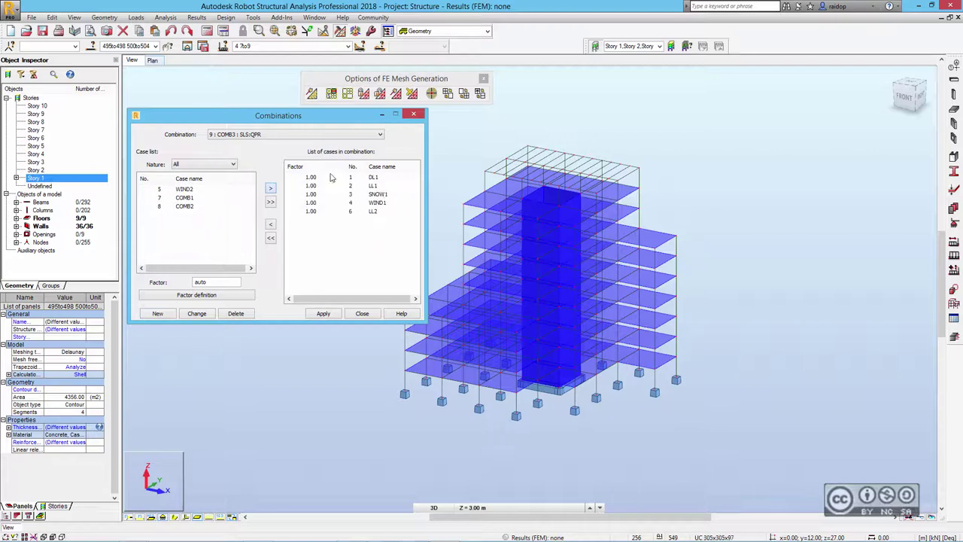
# Step: Create SLS:QPR combination COMB4 with DL1, LL1, SNOW1, WIND2 and LL2
pyautogui.click(158, 313)
pyautogui.click(331, 199)
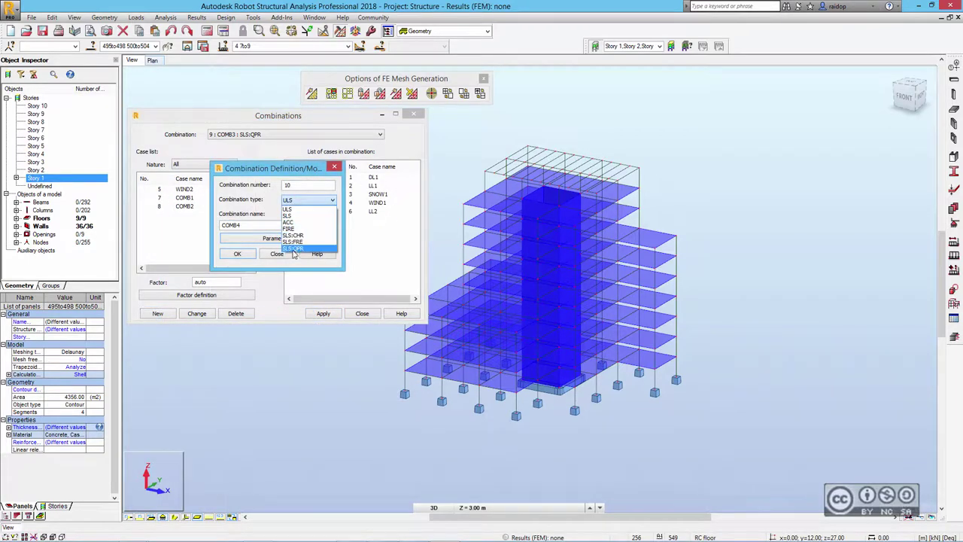
pyautogui.click(294, 249)
pyautogui.click(237, 254)
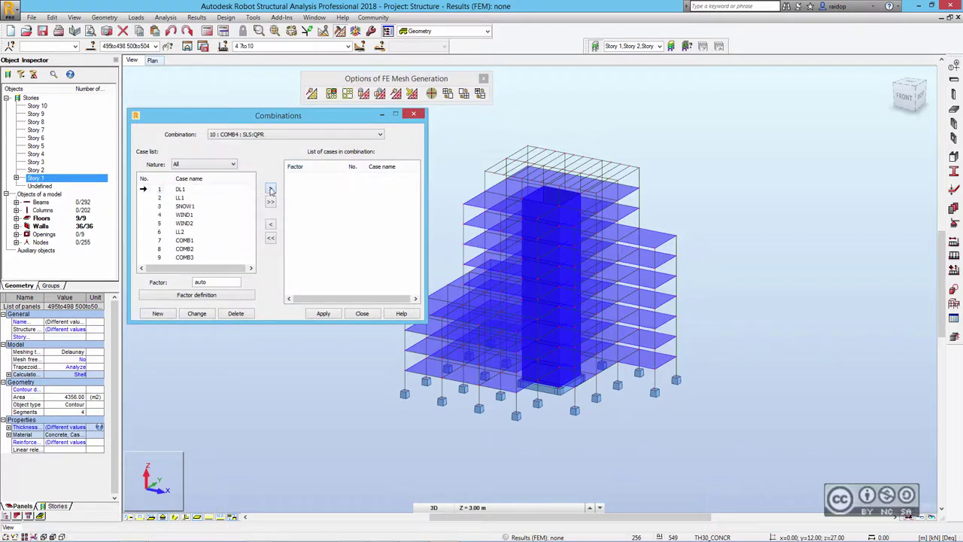
pyautogui.click(271, 189)
pyautogui.click(271, 189)
pyautogui.click(271, 189)
pyautogui.click(181, 198)
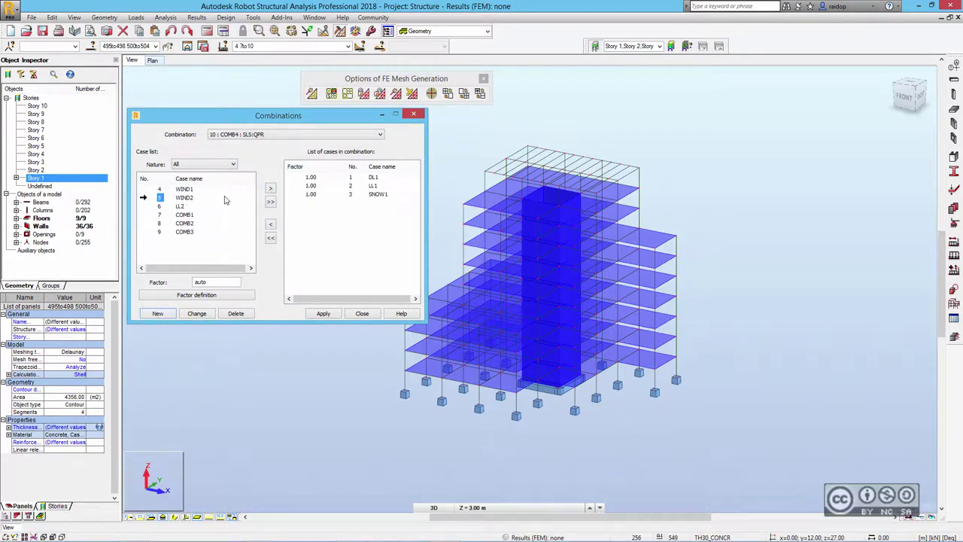
pyautogui.click(271, 189)
pyautogui.doubleClick(192, 199)
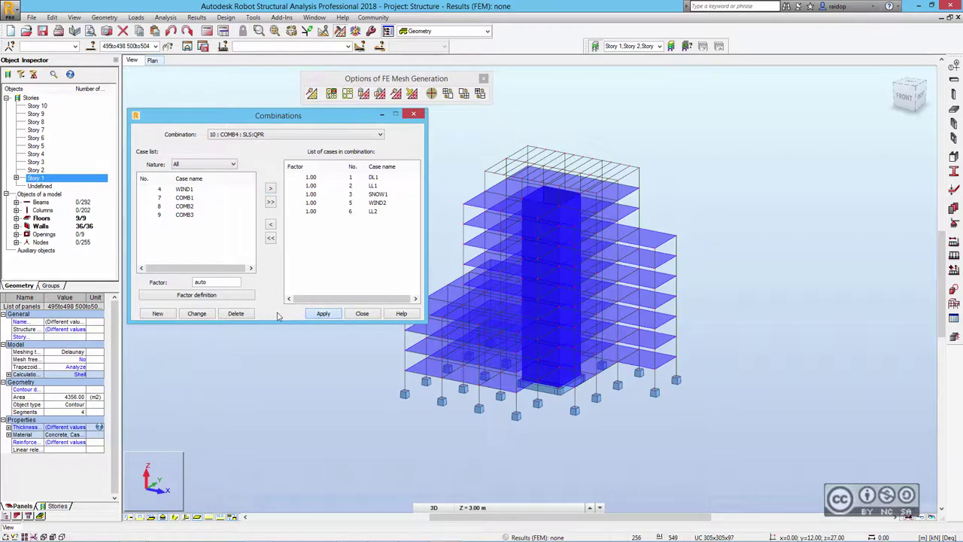
pyautogui.click(362, 313)
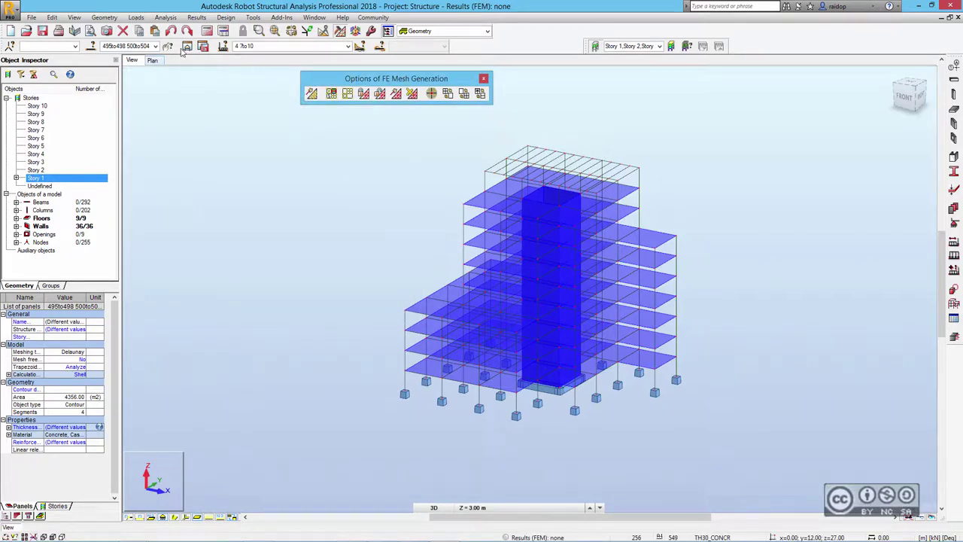
# Step: Display load case DL1 and save the model as Structure_Static_Analysis
pyautogui.click(348, 46)
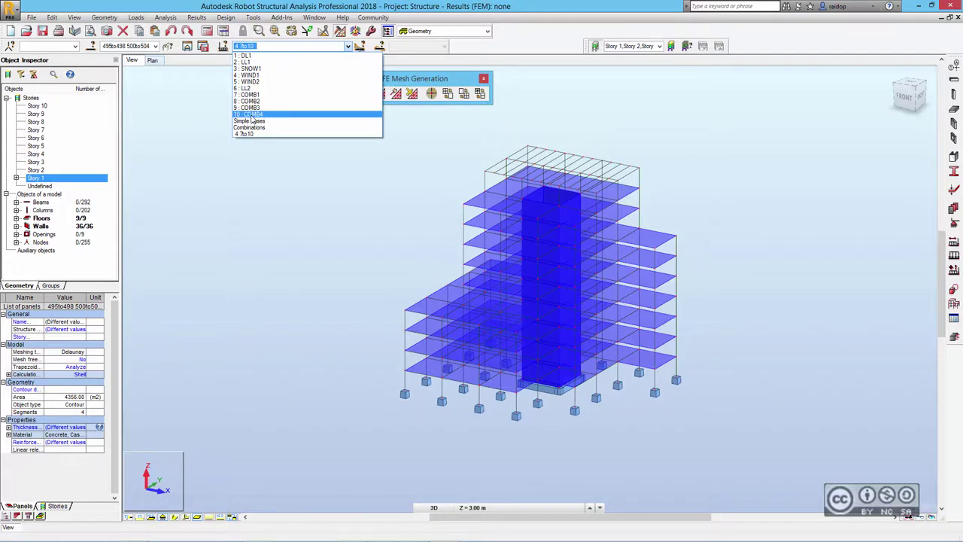
pyautogui.click(245, 56)
pyautogui.click(32, 17)
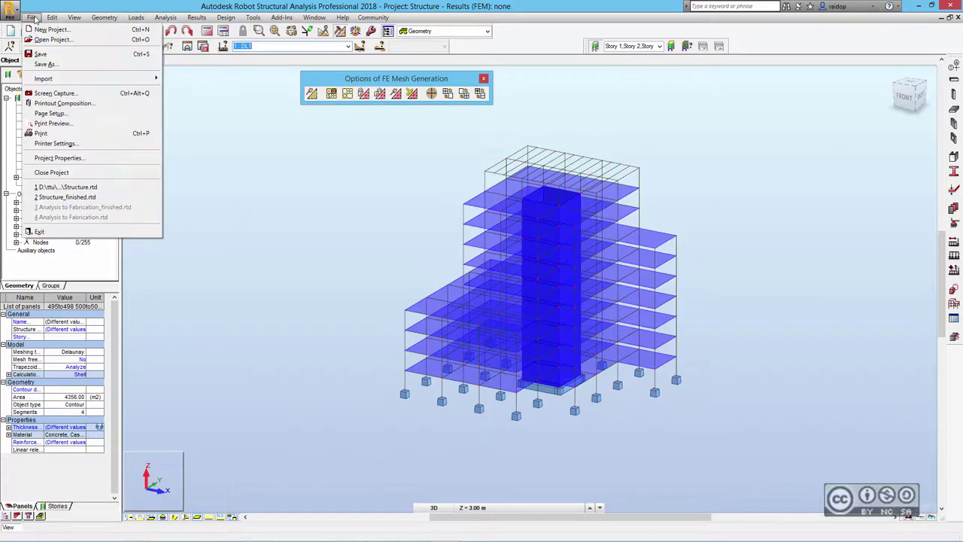
pyautogui.click(45, 65)
pyautogui.click(420, 350)
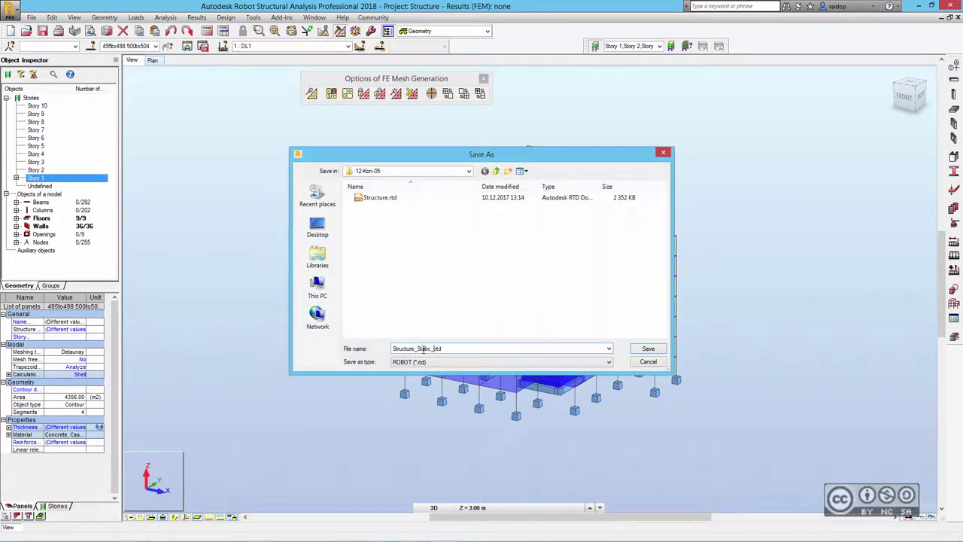
pyautogui.write('Analysis')
pyautogui.press('Return')
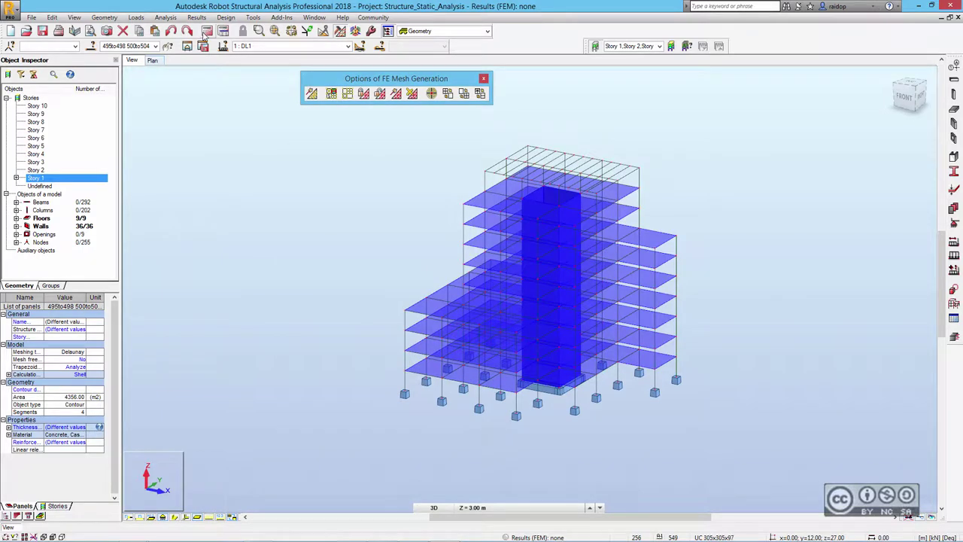
# Step: Run the static calculation and save a copy as Structure_Seismic_Analysis.rtd
pyautogui.click(207, 34)
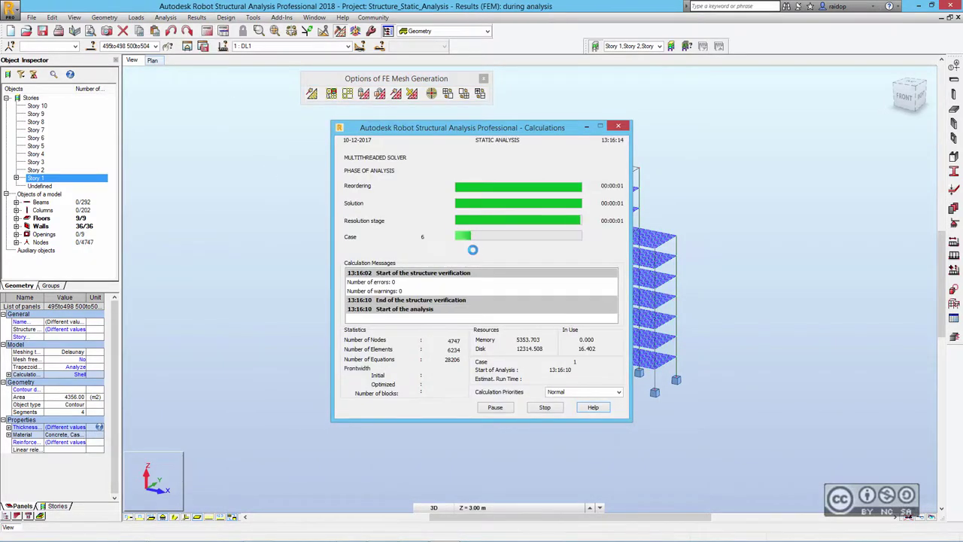
pyautogui.click(32, 16)
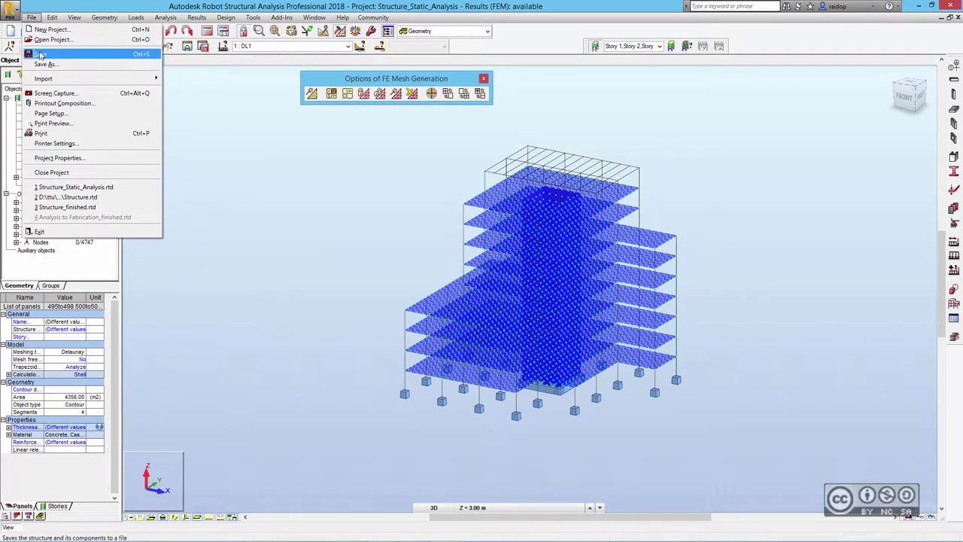
pyautogui.click(37, 57)
pyautogui.click(429, 349)
pyautogui.press('BackSpace')
pyautogui.press('BackSpace')
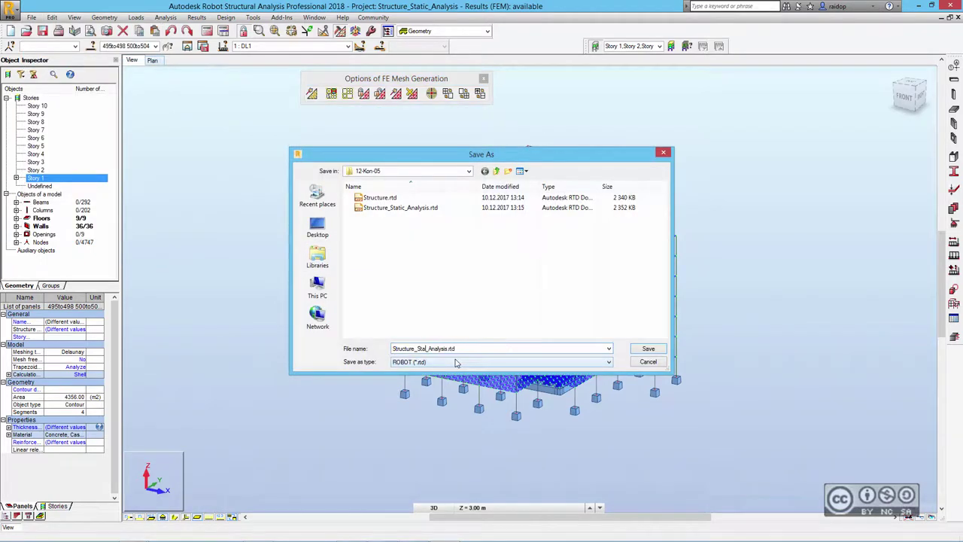
pyautogui.press('BackSpace')
pyautogui.press('BackSpace')
pyautogui.press('BackSpace')
pyautogui.write('eismic')
pyautogui.click(648, 349)
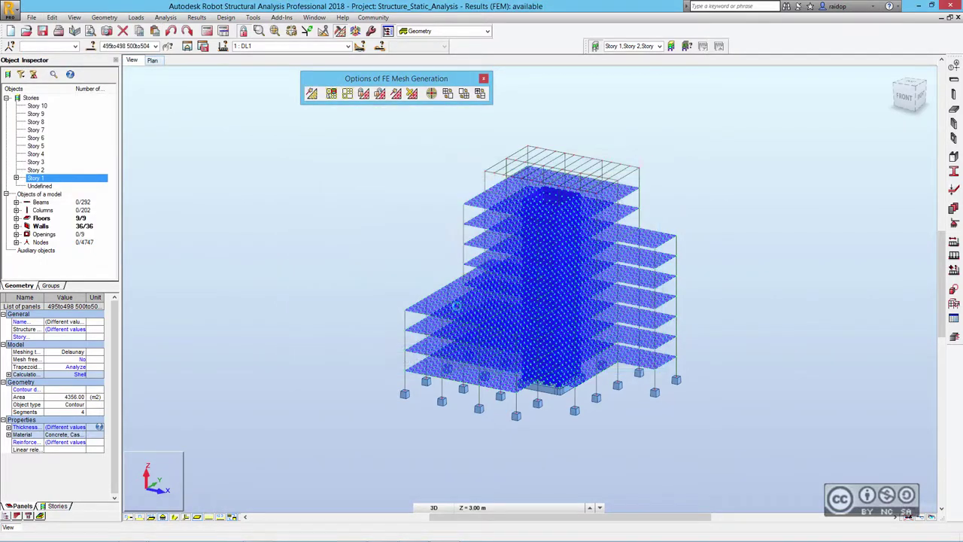
# Step: Add a new equivalent lateral force seismic case using the EN 1998-1:2004 code
pyautogui.click(223, 31)
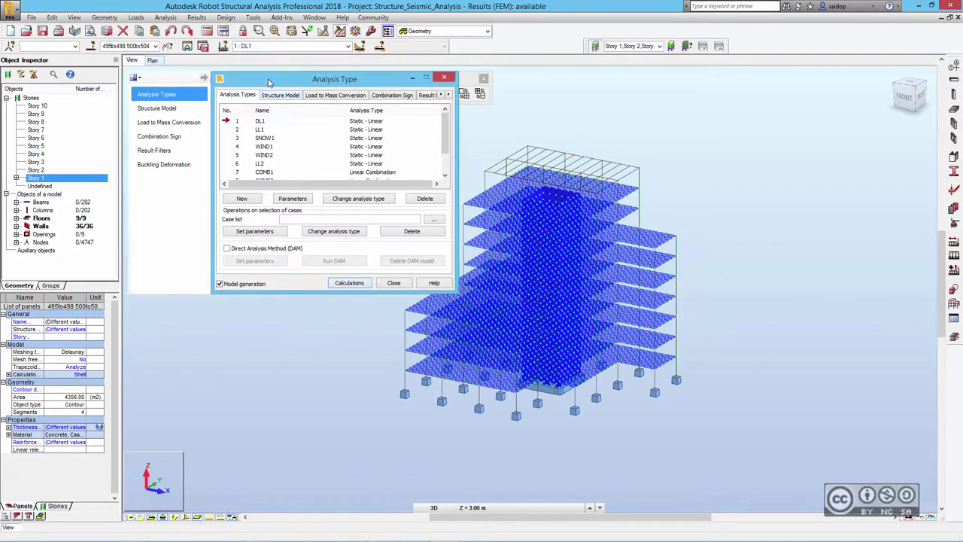
pyautogui.click(242, 198)
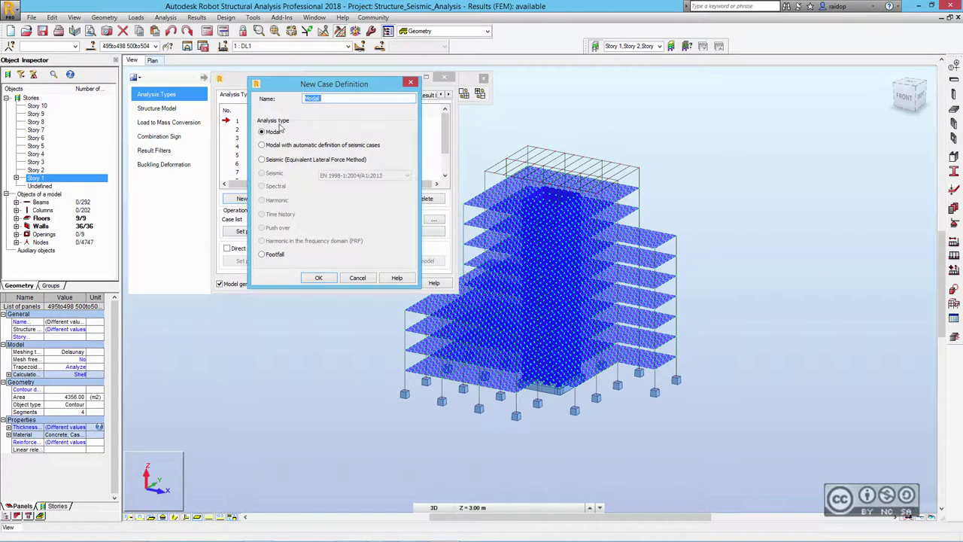
pyautogui.click(262, 159)
pyautogui.click(324, 278)
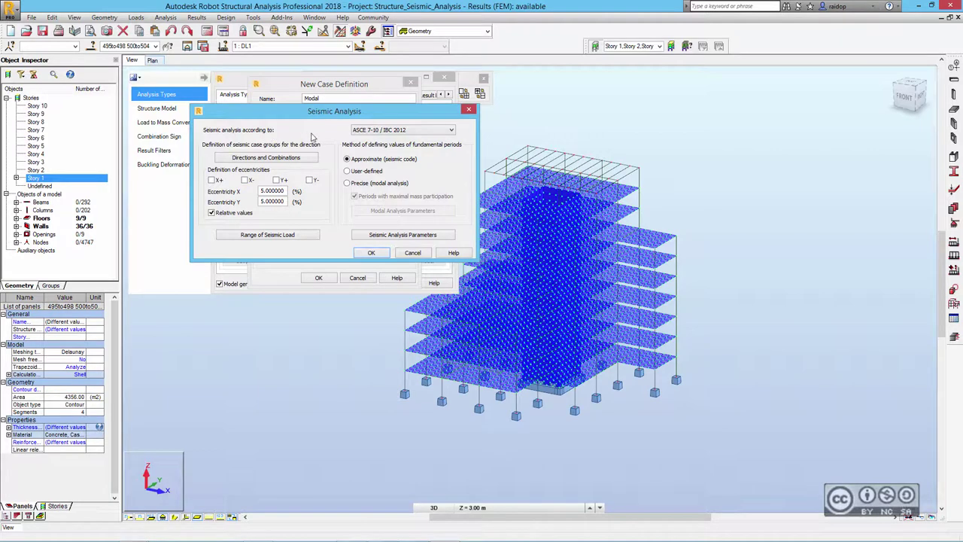
pyautogui.click(369, 133)
pyautogui.click(374, 152)
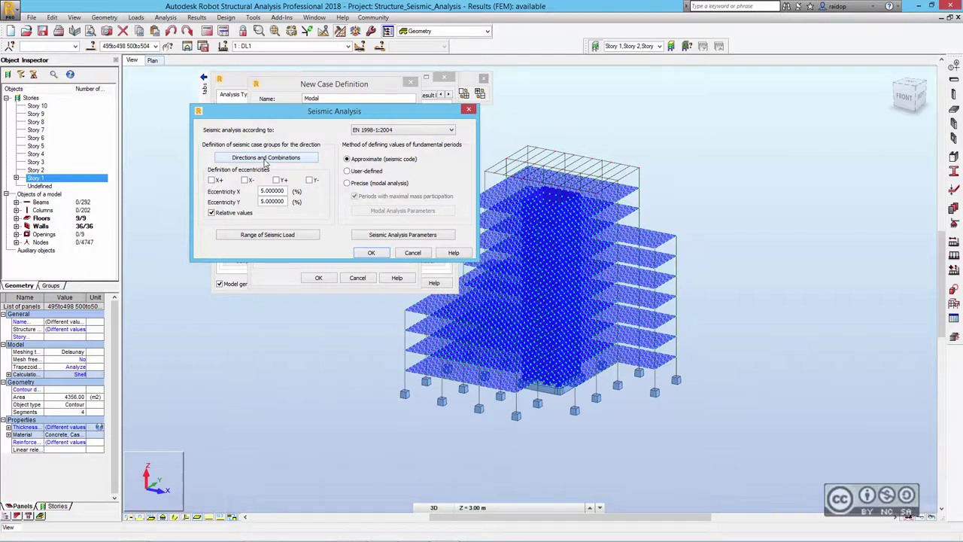
# Step: Enable Newmark combination groups 1 and 2 in the seismic direction settings
pyautogui.click(264, 161)
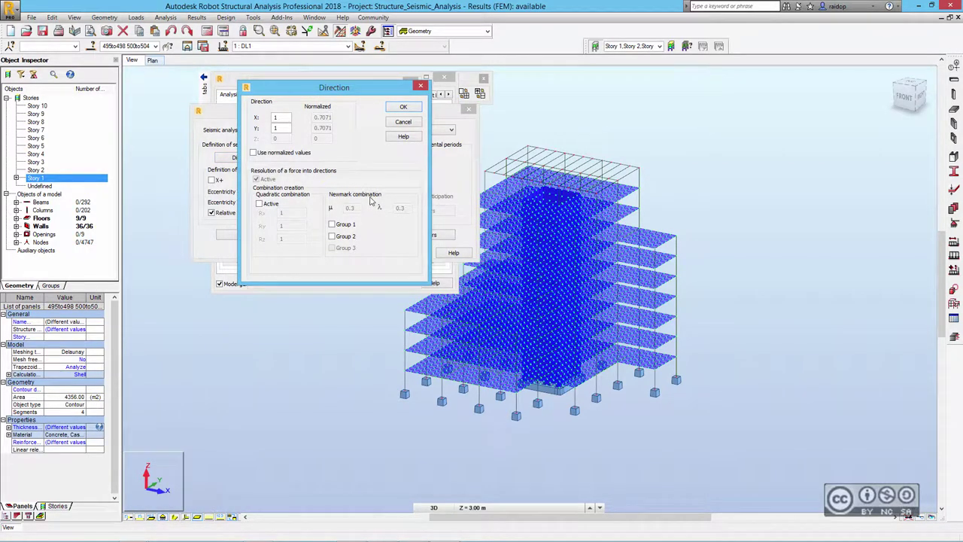
pyautogui.click(332, 224)
pyautogui.click(332, 237)
pyautogui.click(405, 108)
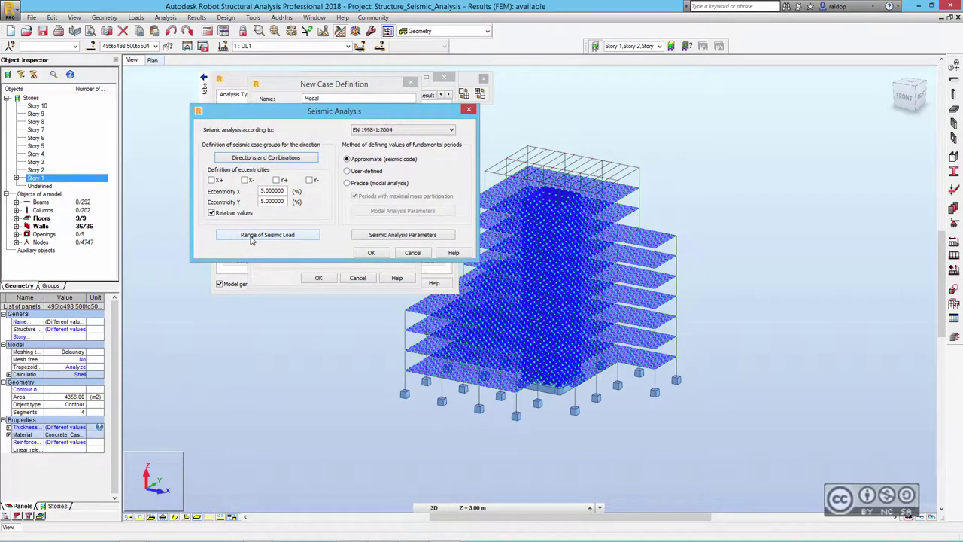
pyautogui.click(274, 239)
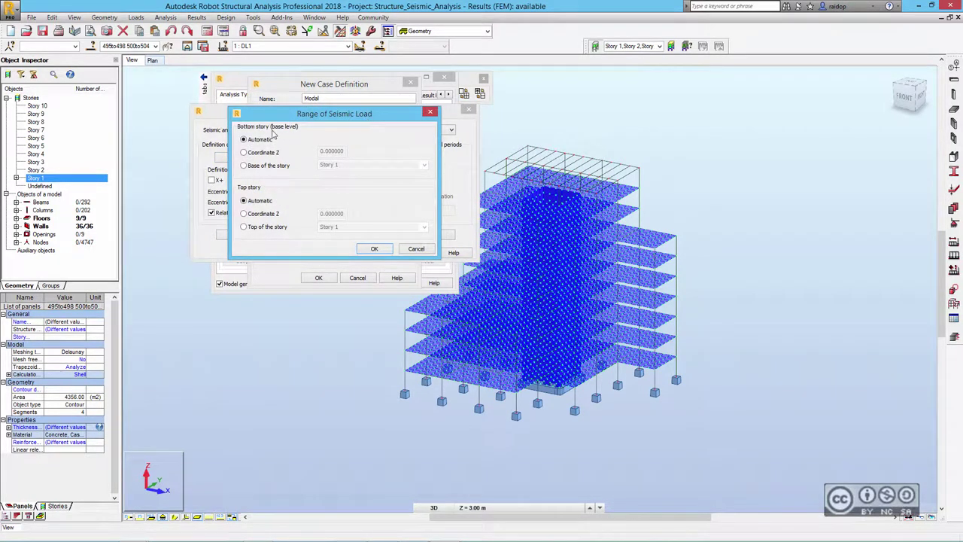
# Step: Set the seismic load range's bottom level to the base of Story 2
pyautogui.click(245, 167)
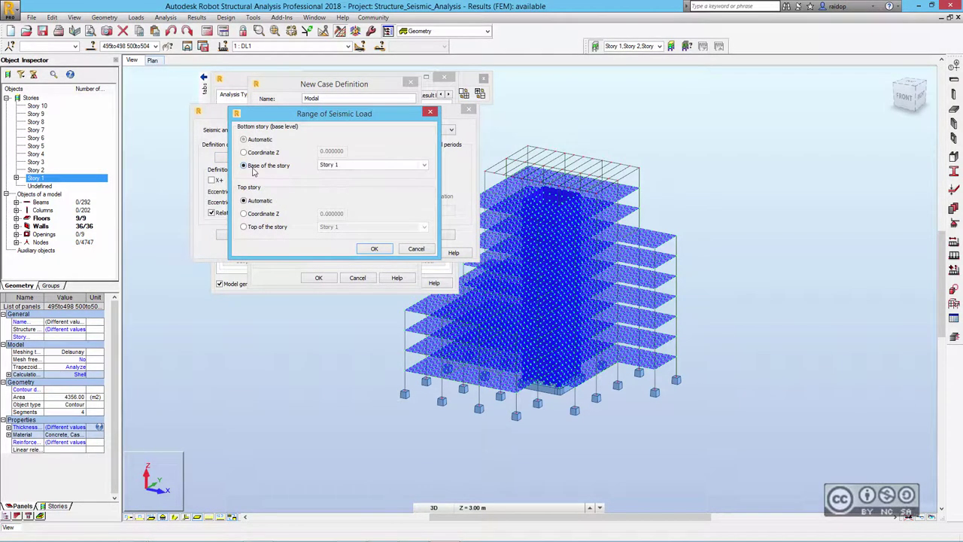
pyautogui.click(348, 165)
pyautogui.click(341, 184)
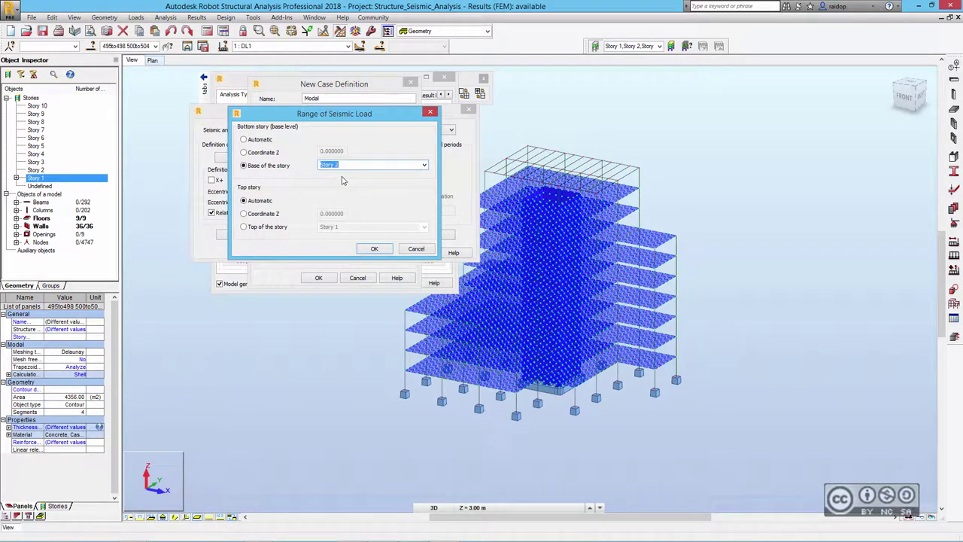
pyautogui.click(371, 249)
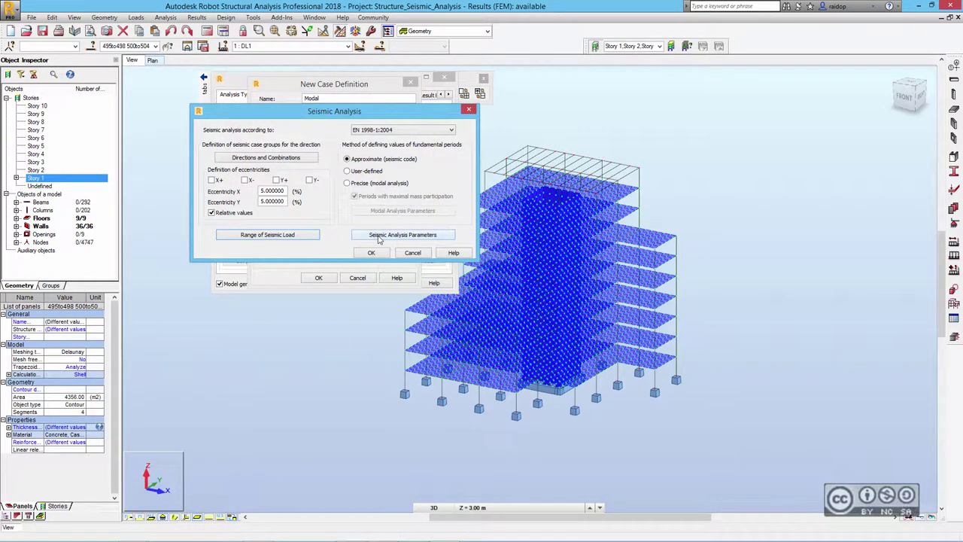
# Step: Use RC frames (Ct=0.075) for Direction X and confirm the seismic analysis
pyautogui.click(413, 238)
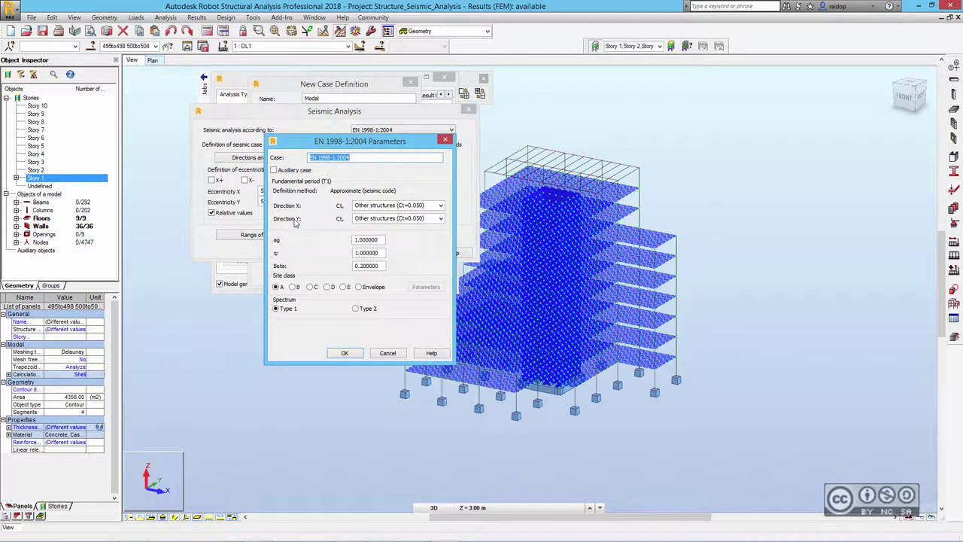
pyautogui.click(399, 205)
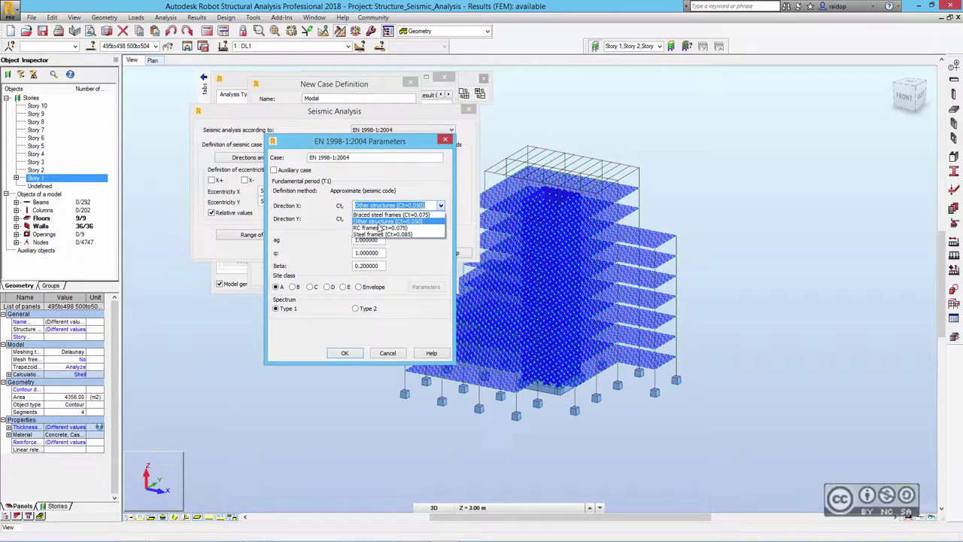
pyautogui.click(391, 224)
pyautogui.click(431, 219)
pyautogui.click(345, 353)
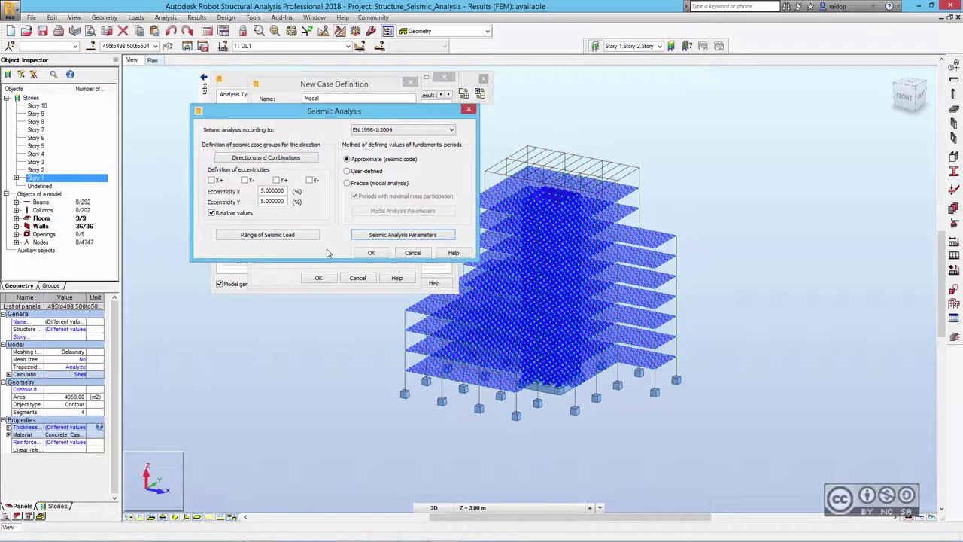
pyautogui.click(371, 253)
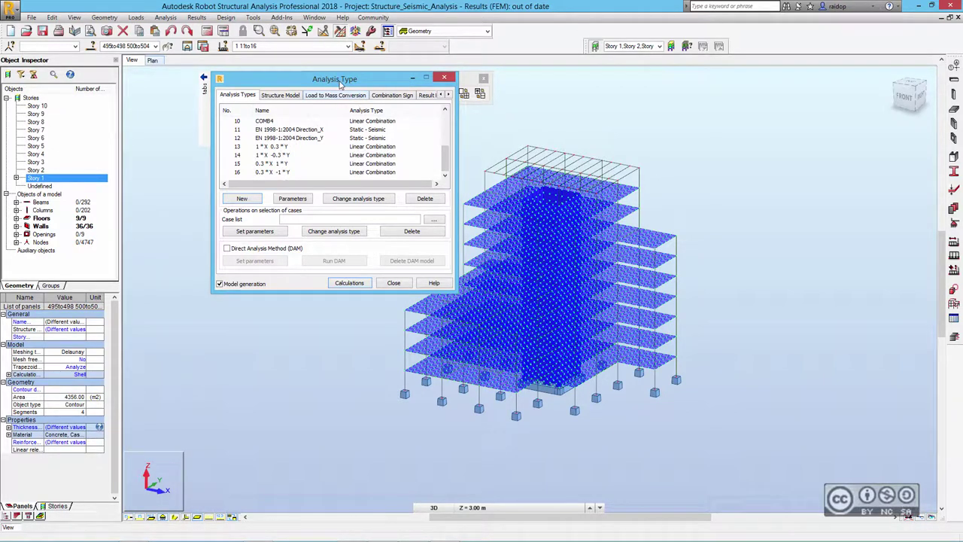
# Step: Recalculate the model and save it as Structure_Auto-Combinations.rtd
pyautogui.click(394, 283)
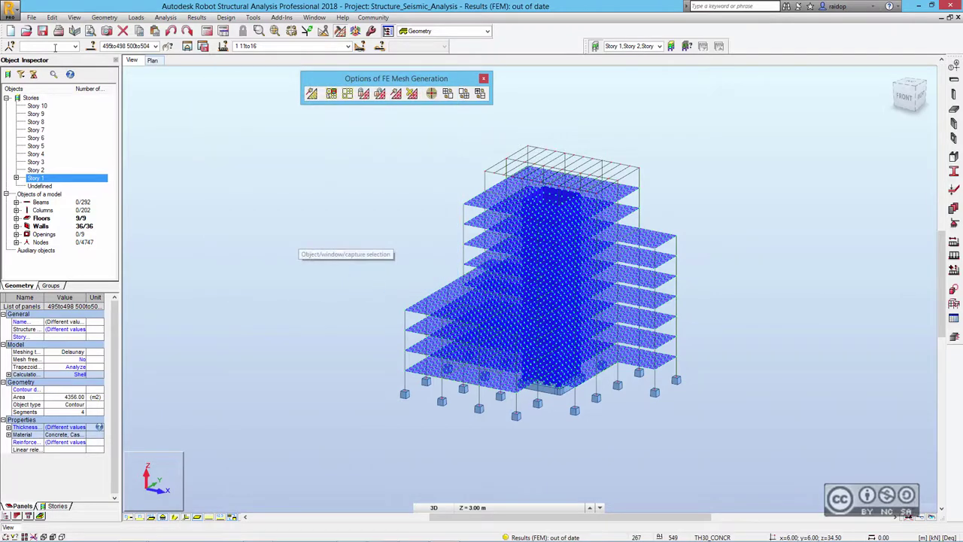
pyautogui.click(207, 34)
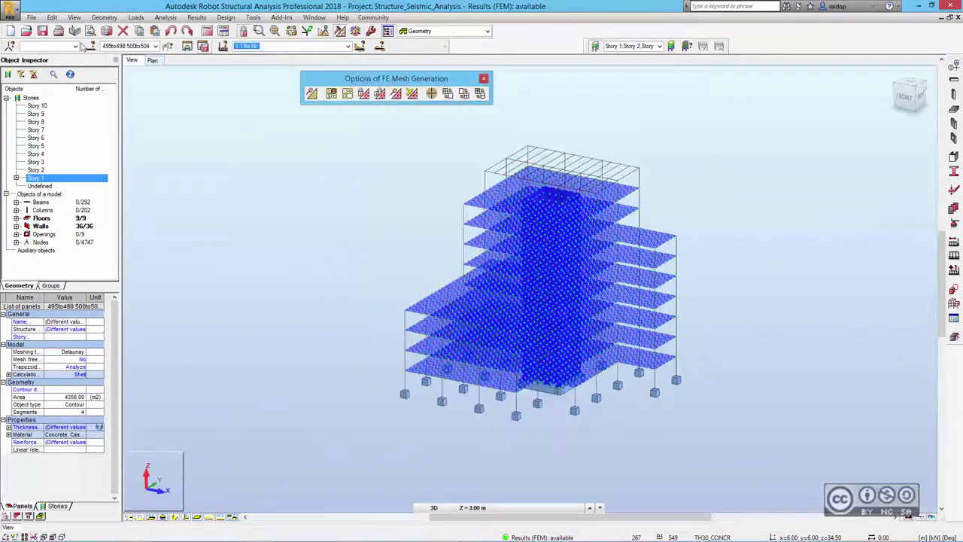
pyautogui.click(32, 18)
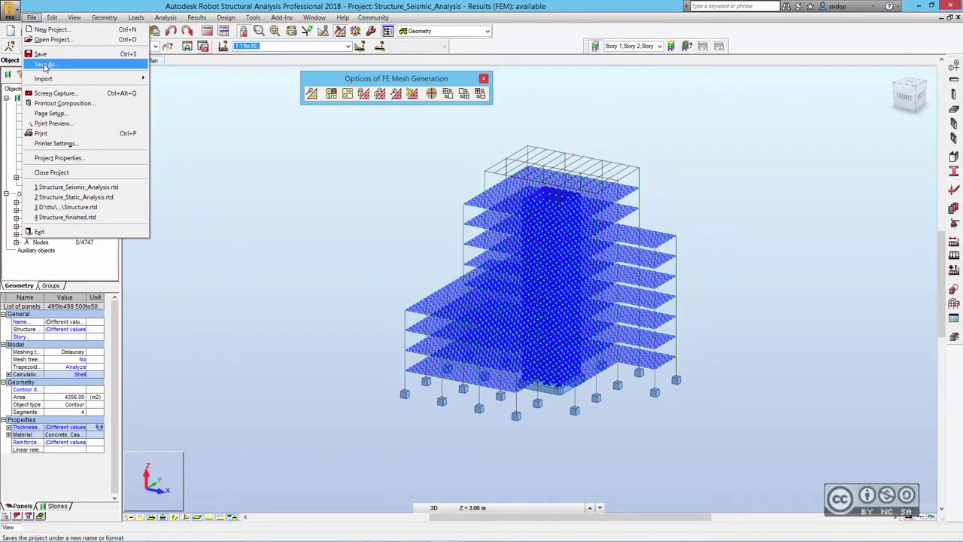
pyautogui.click(46, 66)
pyautogui.press('Delete')
pyautogui.press('Delete')
pyautogui.press('Delete')
pyautogui.write('Structure_Auto.rtd')
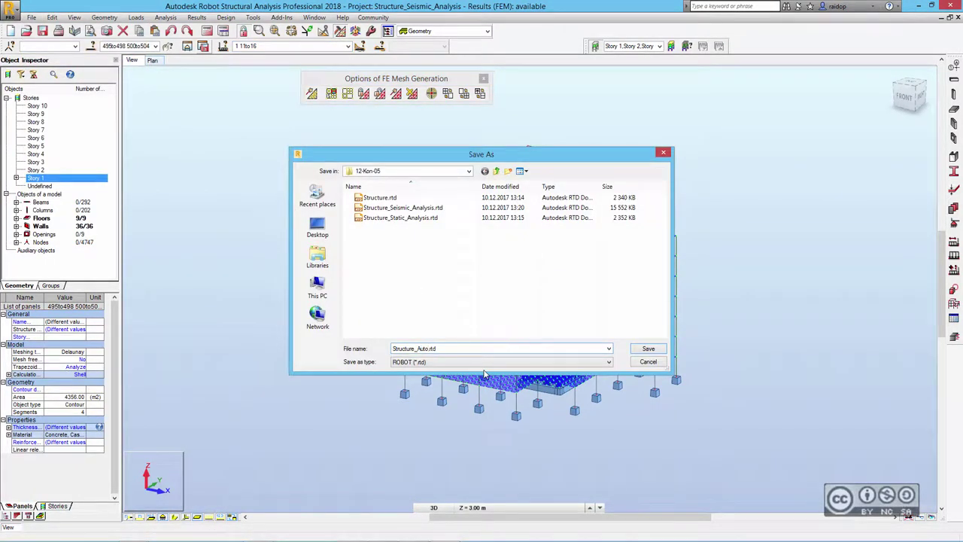
pyautogui.write('-Combinations')
pyautogui.click(648, 349)
# Step: Delete load cases COMB1 through COMB4 from the load case list
pyautogui.click(135, 17)
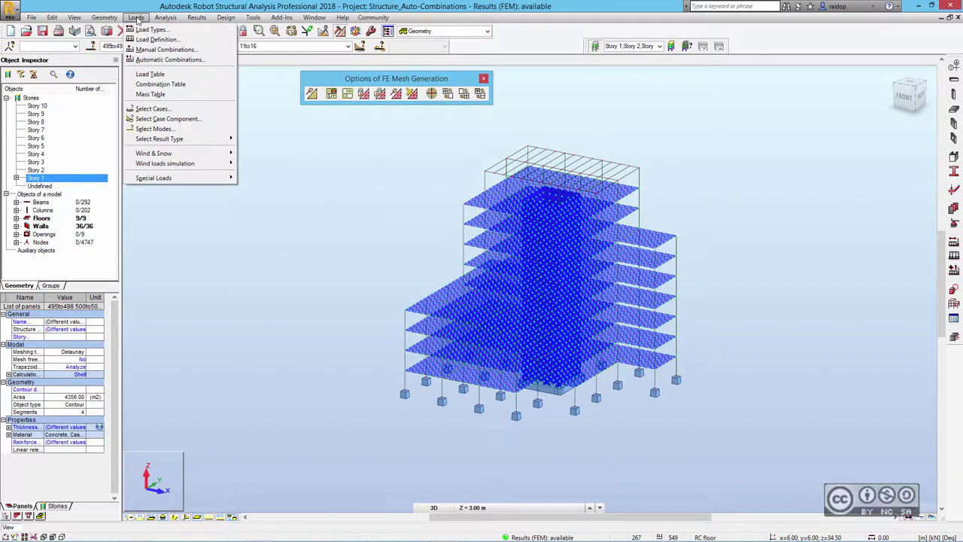
pyautogui.click(151, 29)
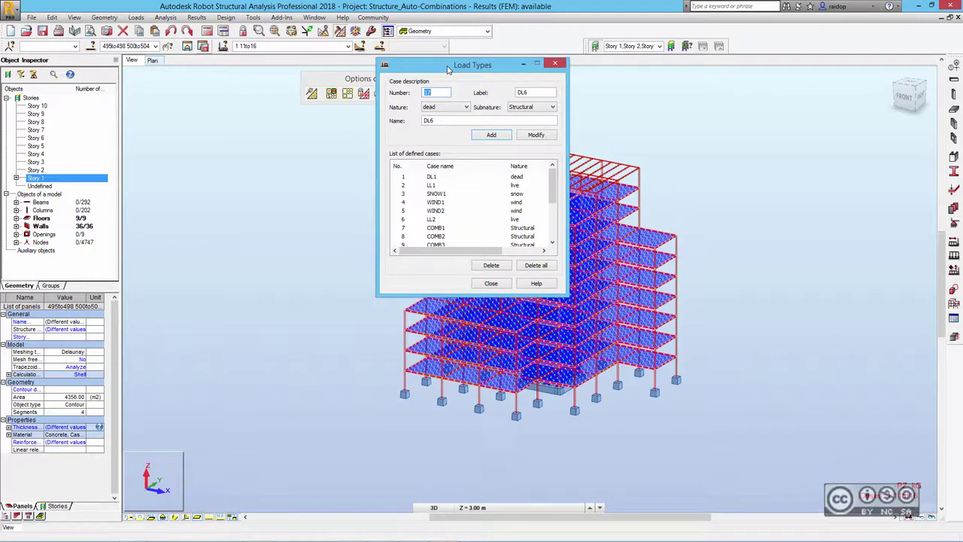
pyautogui.scroll(-1, 514, 217)
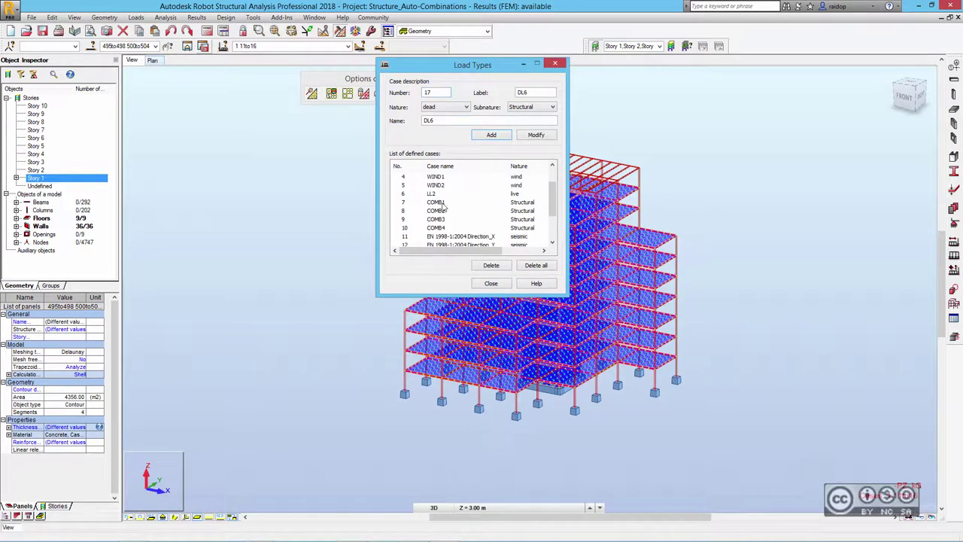
pyautogui.click(405, 203)
pyautogui.keyDown('shift'); pyautogui.click(402, 228); pyautogui.keyUp('shift')
pyautogui.press('Delete')
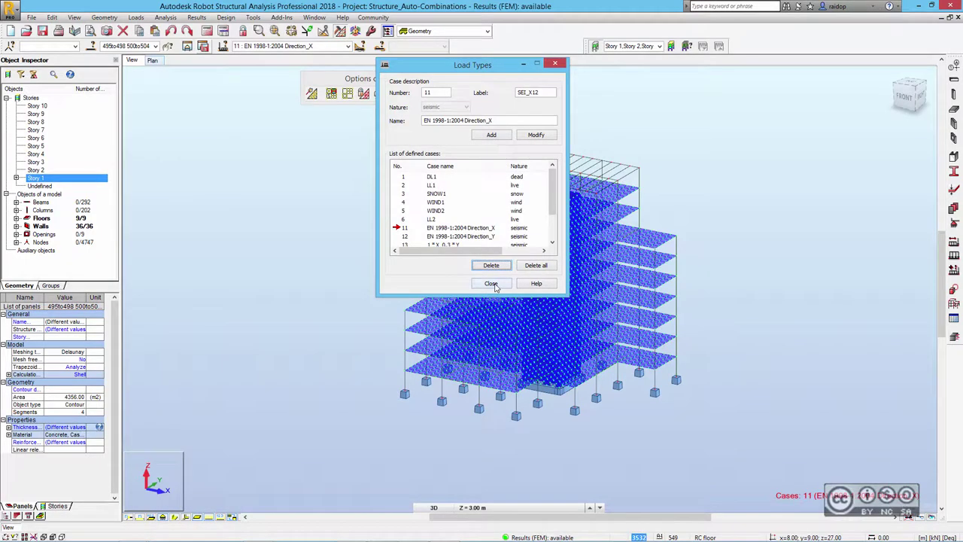
pyautogui.click(491, 284)
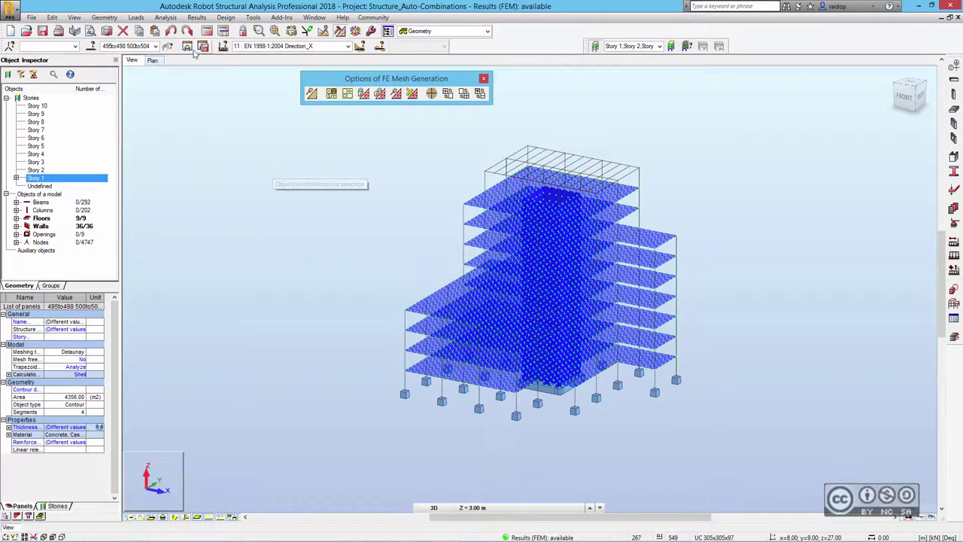
# Step: Generate full automatic code combinations, replacing earlier ones and excluding FIRE combinations
pyautogui.click(136, 17)
pyautogui.click(154, 60)
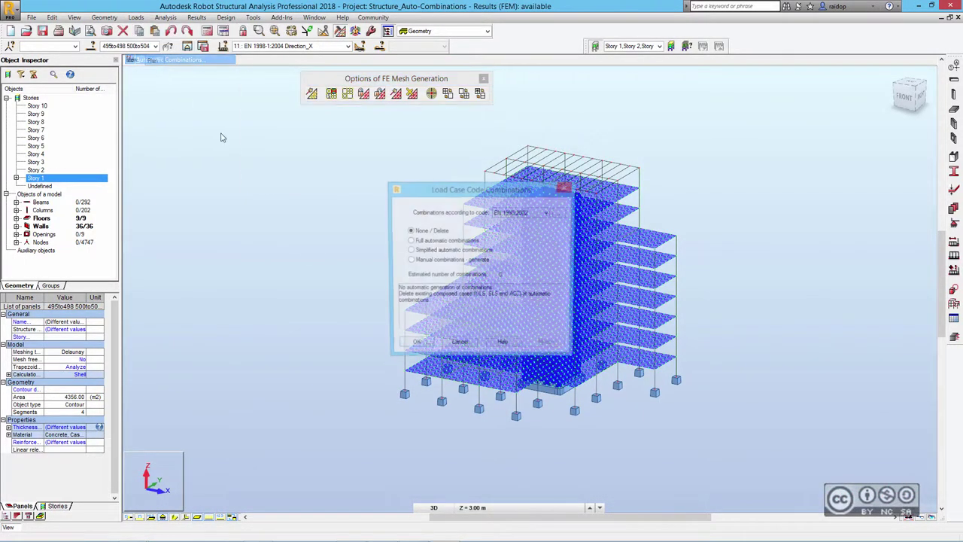
pyautogui.click(409, 241)
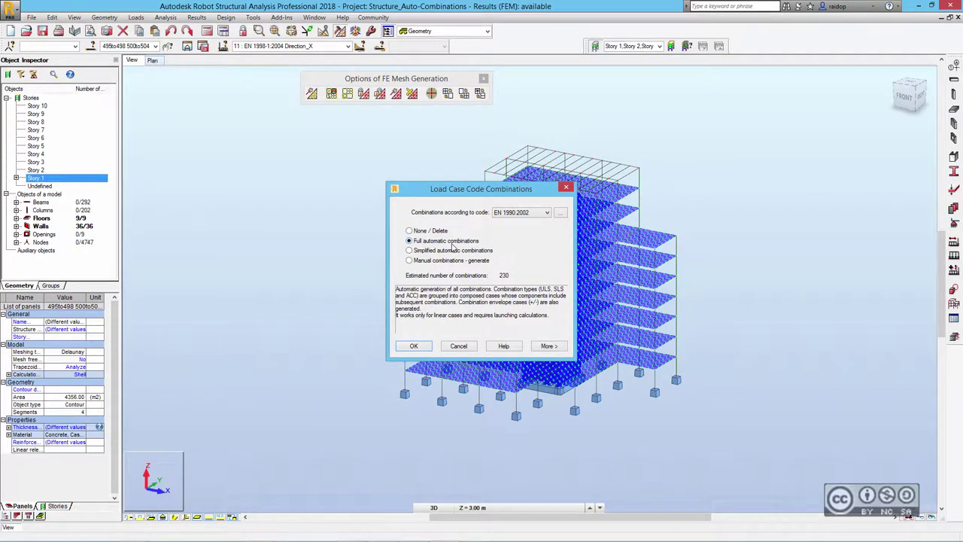
pyautogui.click(547, 348)
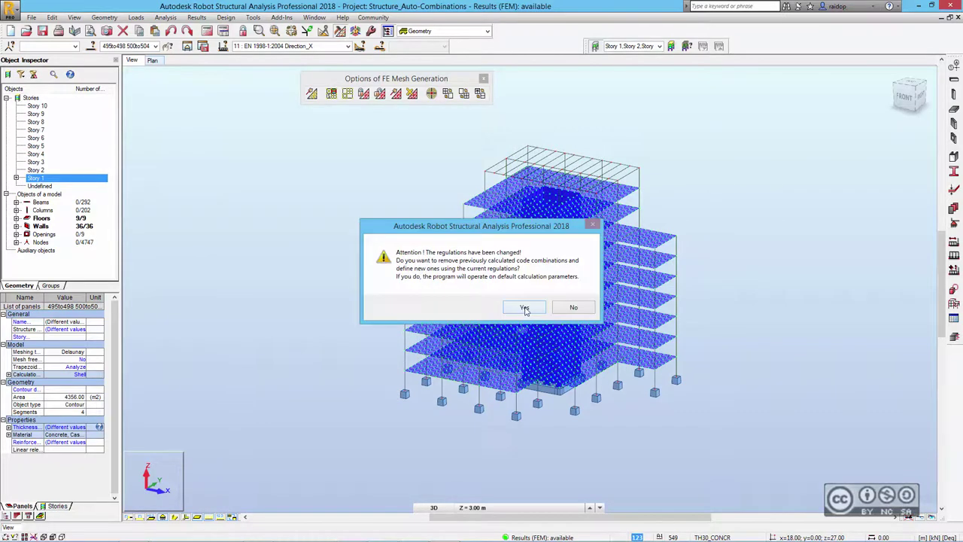
pyautogui.click(527, 310)
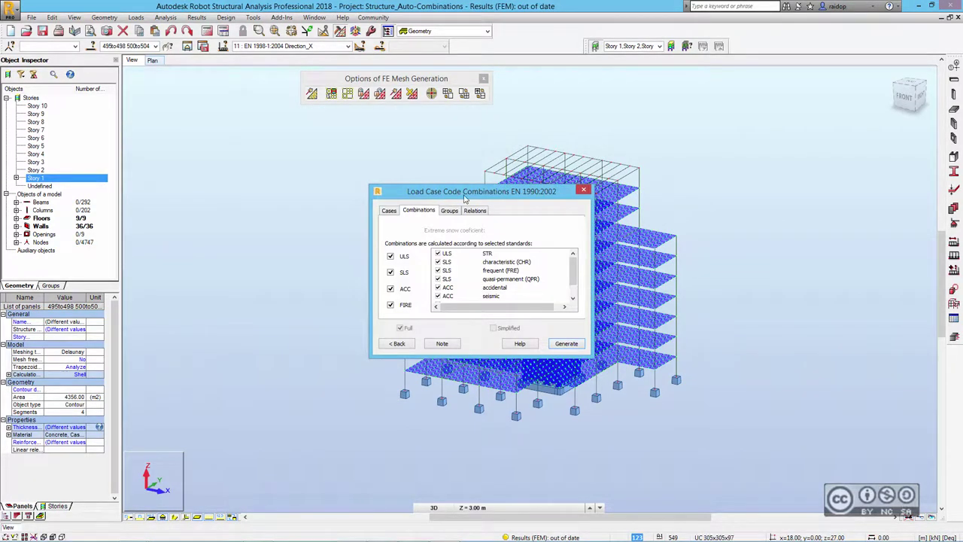
pyautogui.click(390, 305)
pyautogui.click(566, 343)
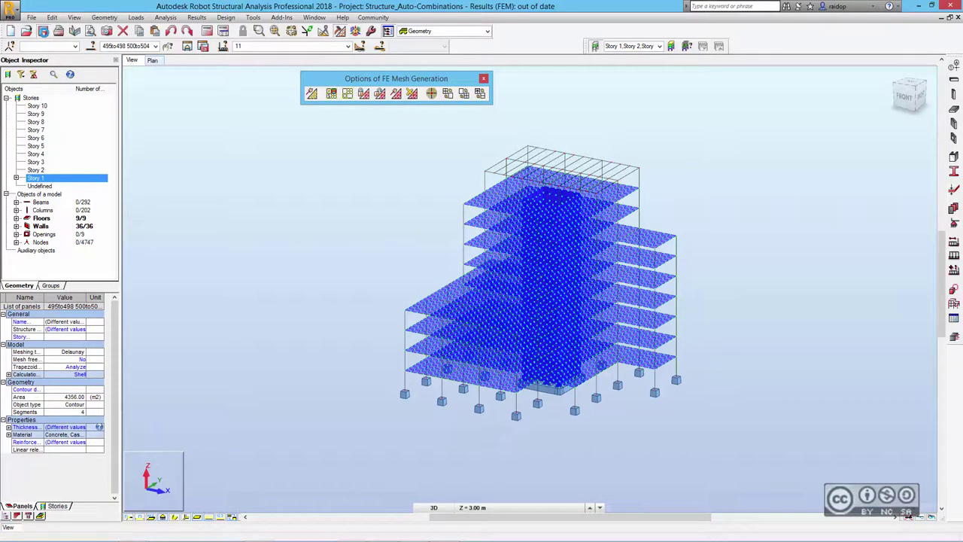
# Step: Run the structural calculation, accepting the combinations warning
pyautogui.click(206, 35)
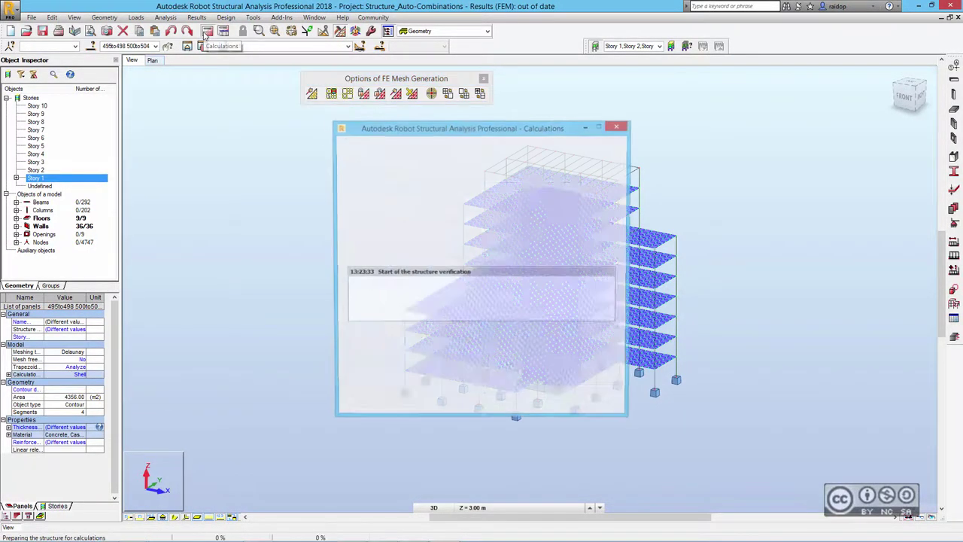
pyautogui.click(573, 308)
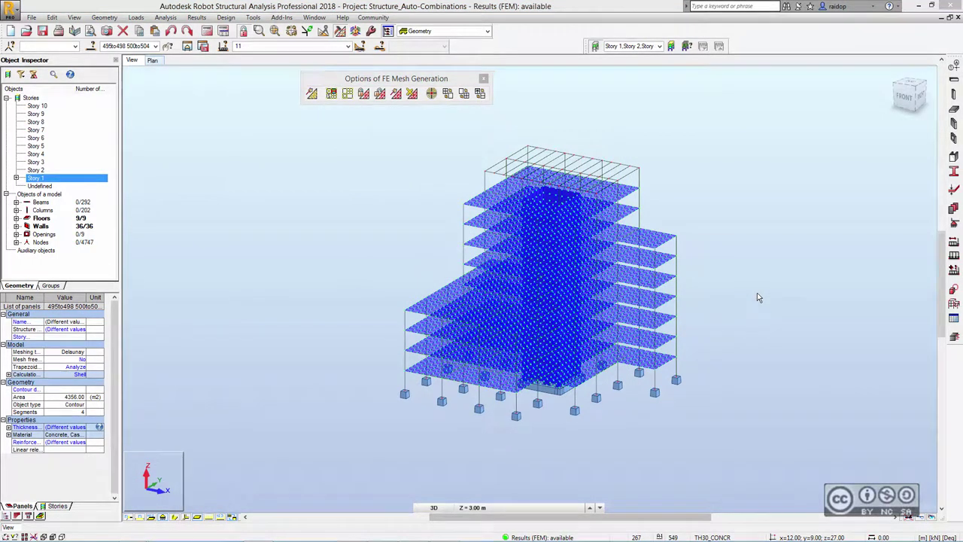
pyautogui.click(849, 532)
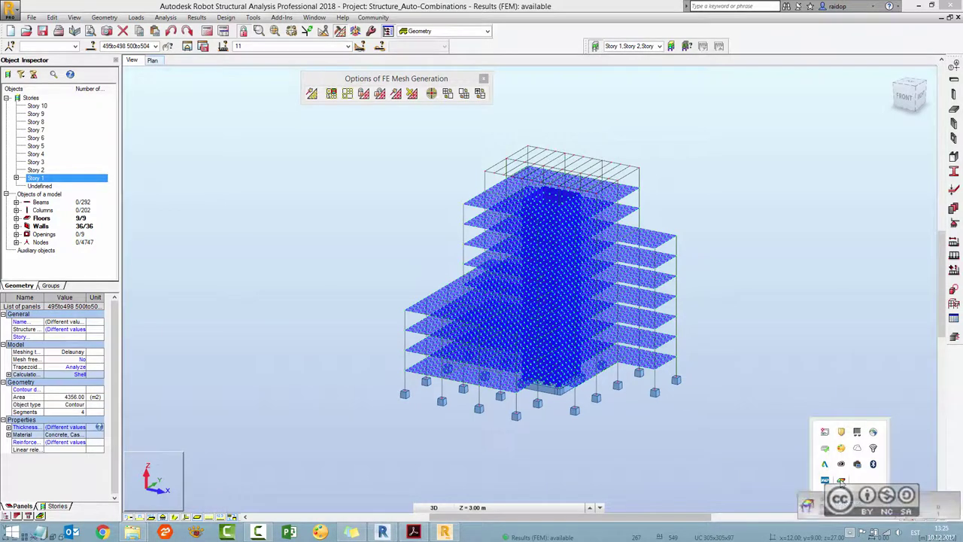
# Step: From the completed-analysis notification, save Analysis 1's Robot model as Analysis 1.rtd in 12-Kon-05
pyautogui.click(841, 480)
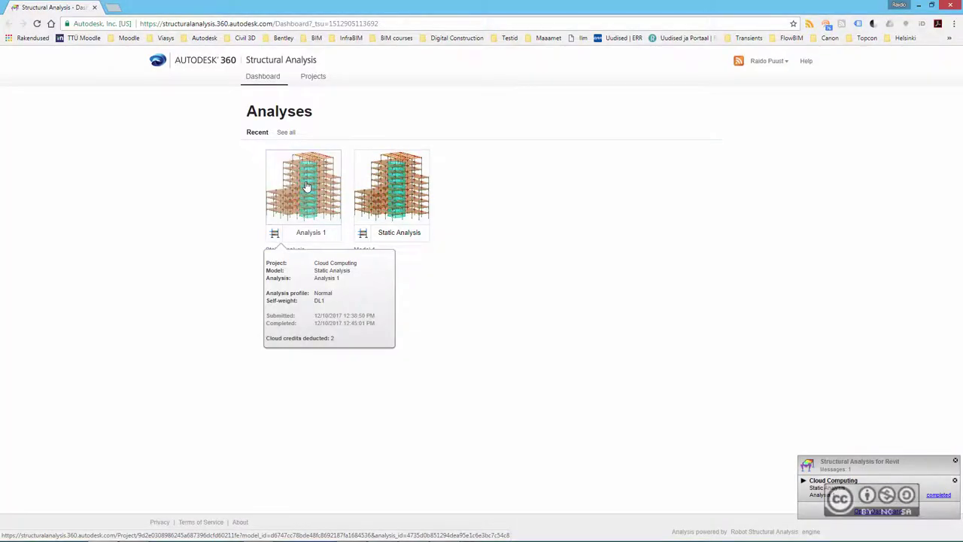
pyautogui.click(306, 186)
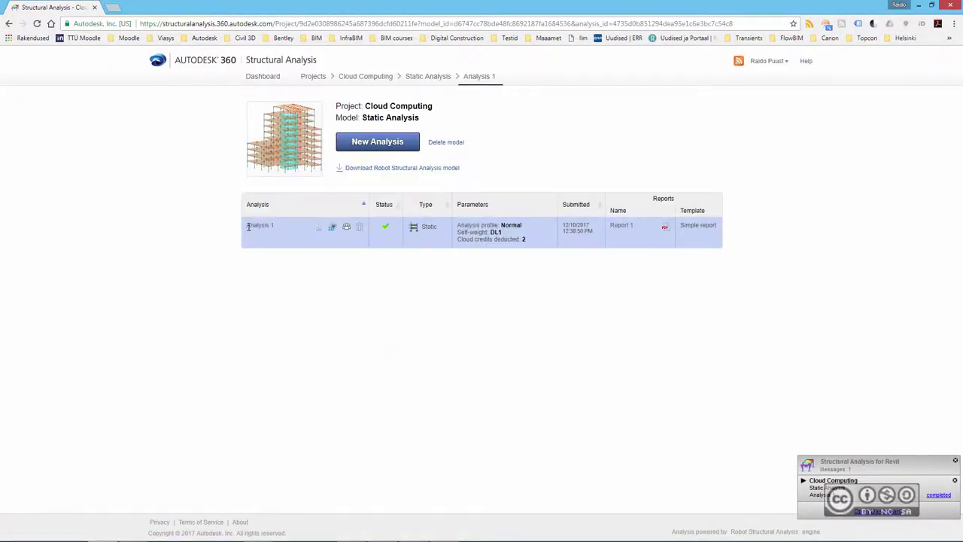
pyautogui.click(319, 228)
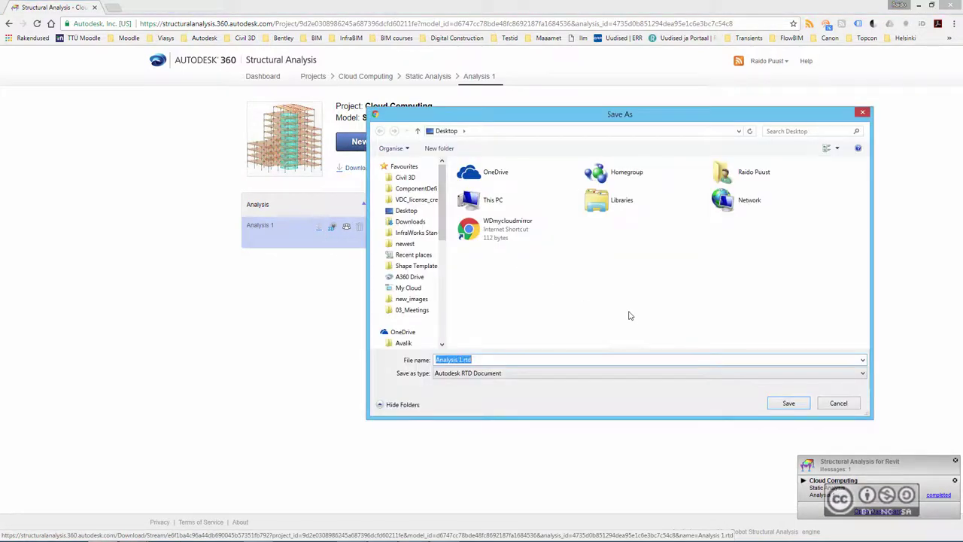
pyautogui.scroll(-5, 421, 331)
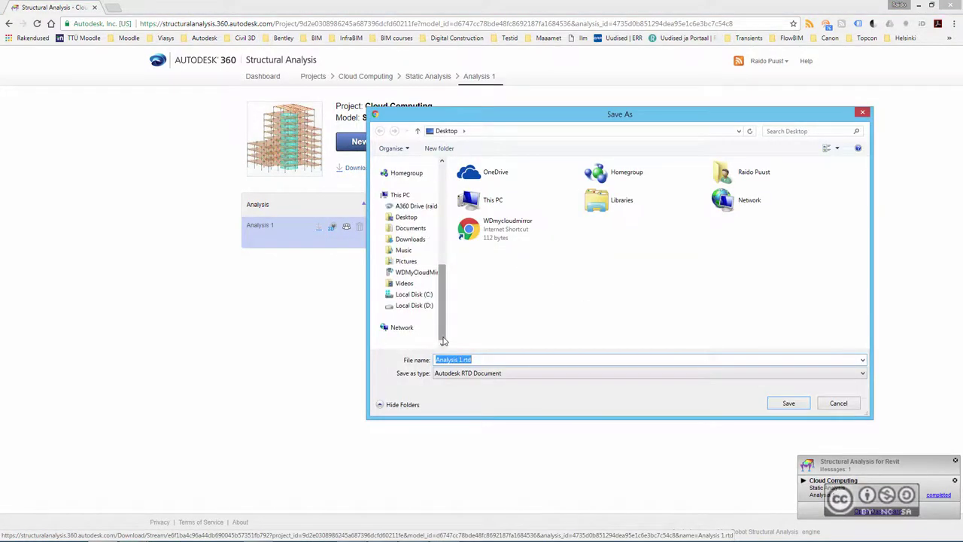
pyautogui.click(414, 305)
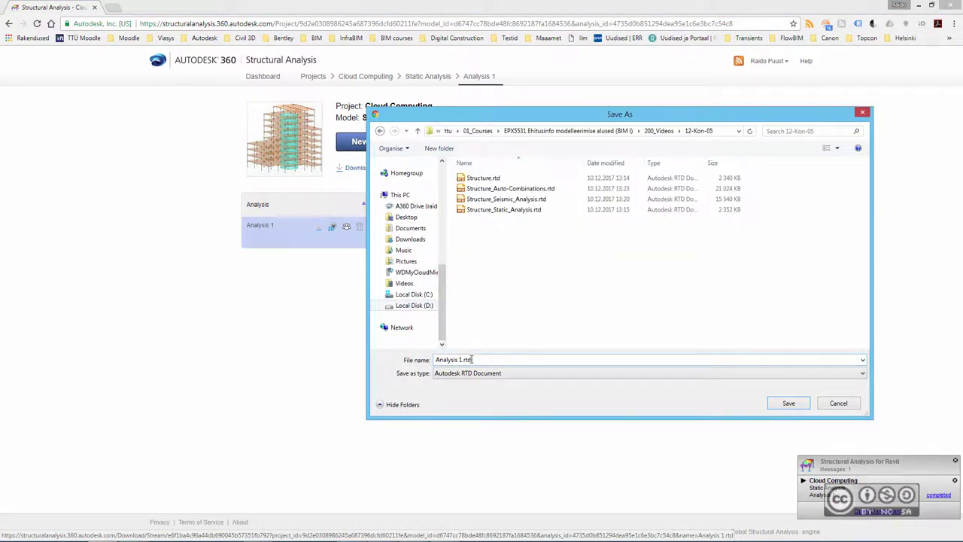
pyautogui.press('Return')
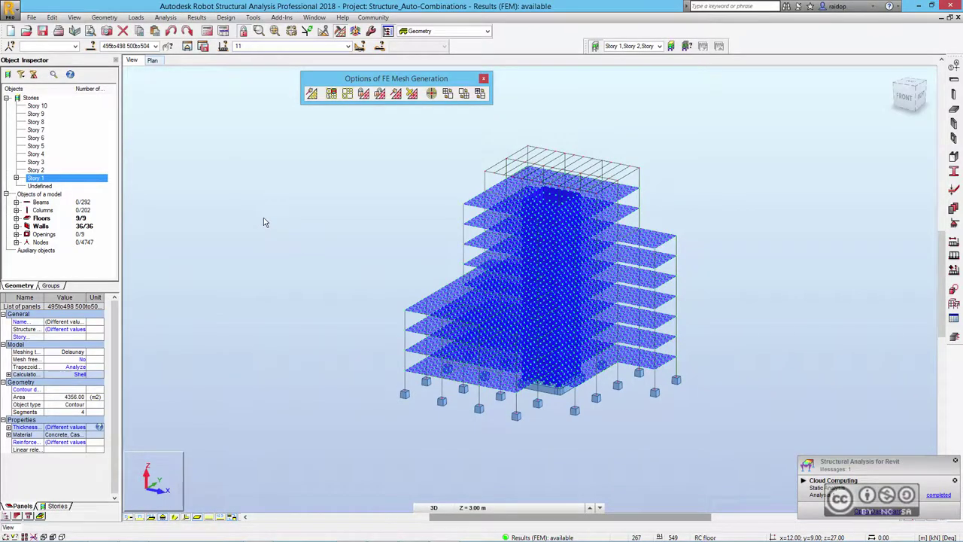
# Step: Save the current project, open Analysis 1.rtd, and orbit to an isometric 3D view
pyautogui.click(30, 16)
pyautogui.click(45, 34)
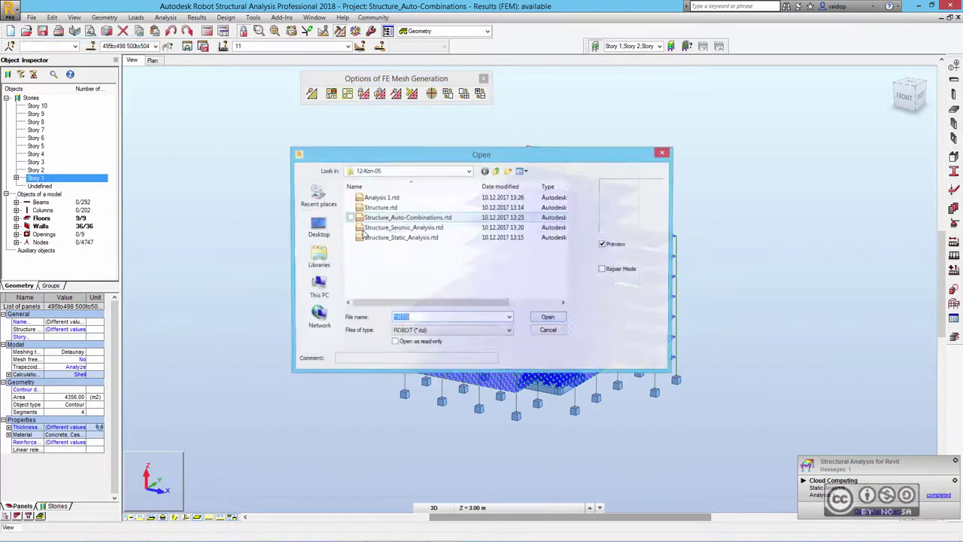
pyautogui.click(391, 198)
pyautogui.click(536, 314)
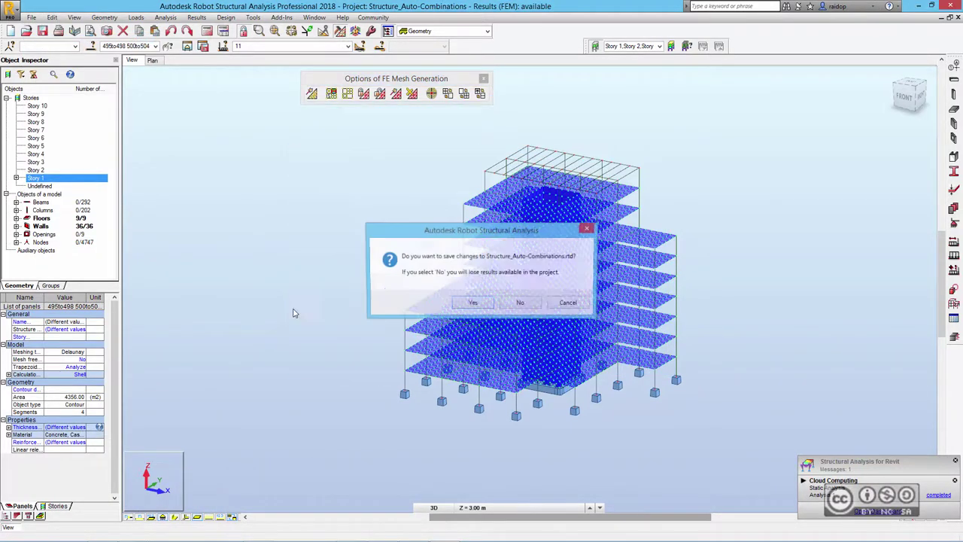
pyautogui.click(471, 304)
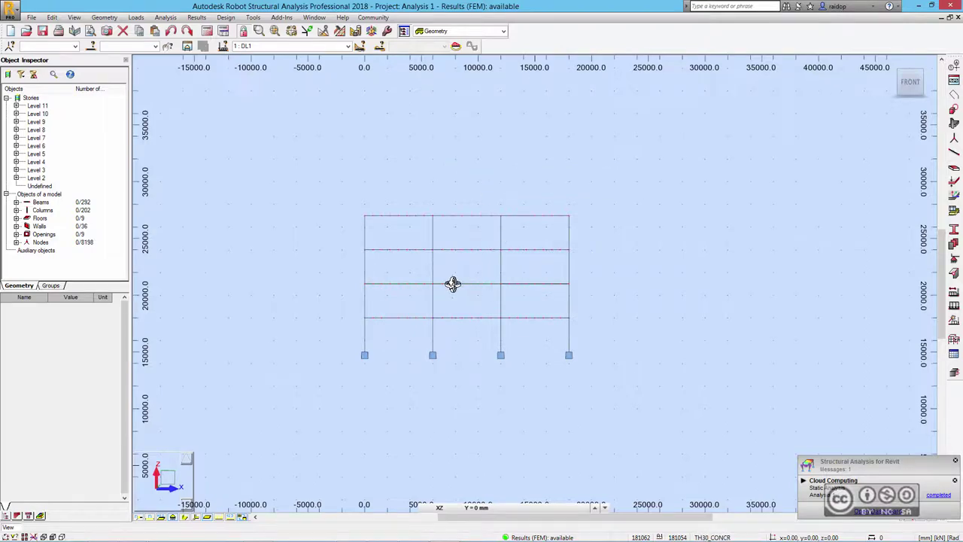
pyautogui.moveTo(454, 284)
pyautogui.mouseDown()
pyautogui.moveTo(433, 196)
pyautogui.moveTo(314, 220)
pyautogui.mouseUp()
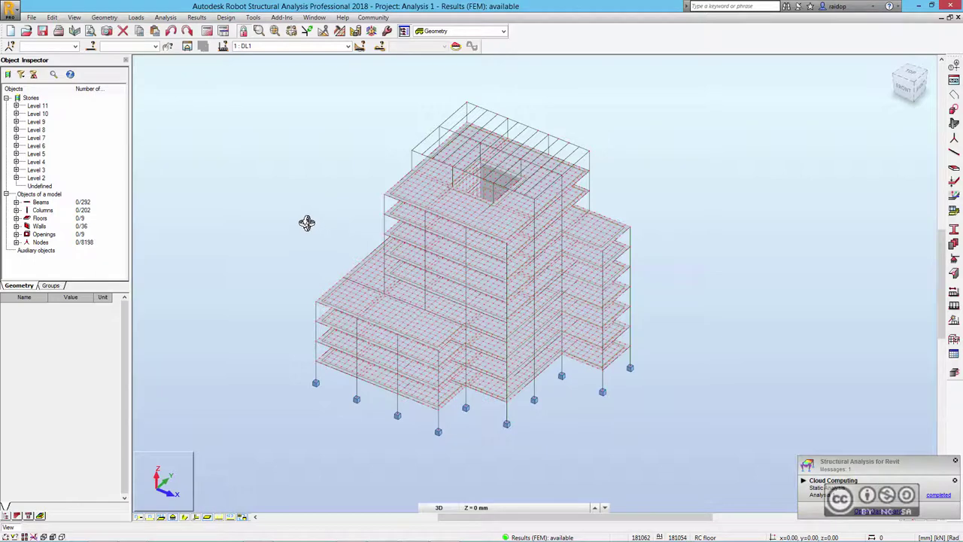
pyautogui.click(196, 18)
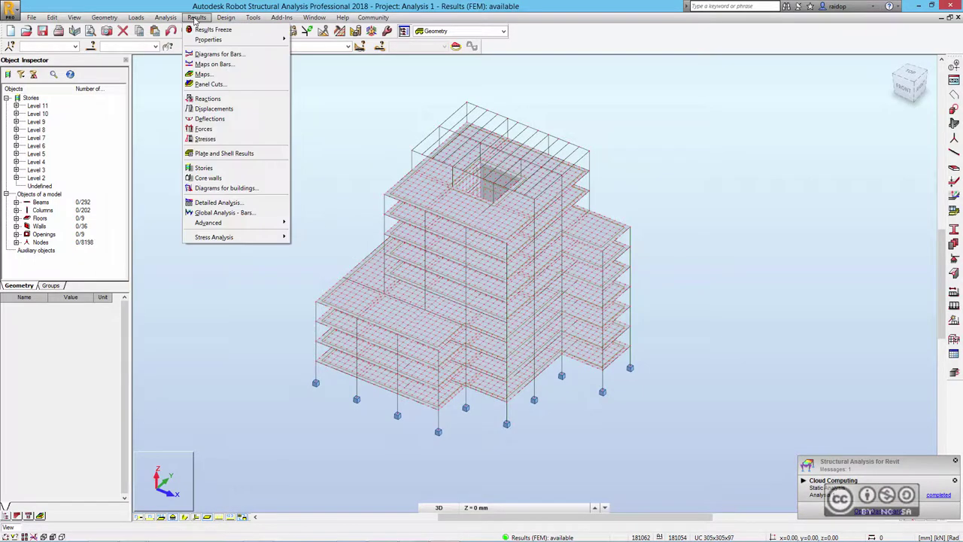
pyautogui.click(201, 73)
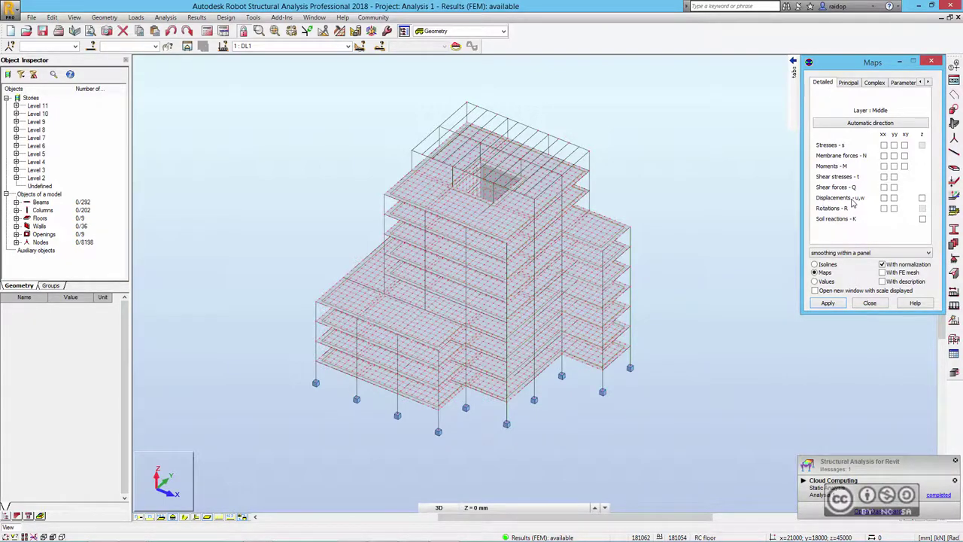
pyautogui.click(922, 199)
pyautogui.click(928, 82)
pyautogui.click(928, 82)
pyautogui.click(879, 82)
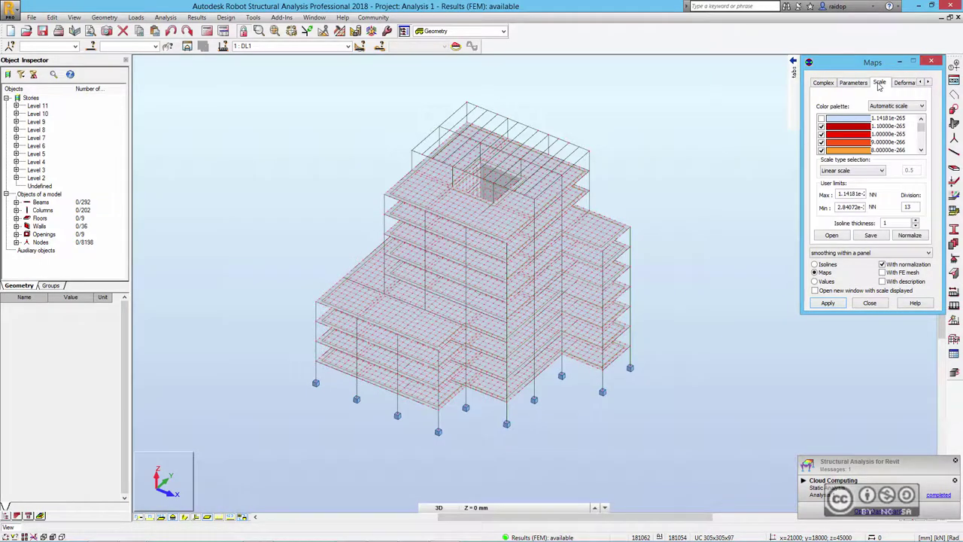
pyautogui.click(899, 106)
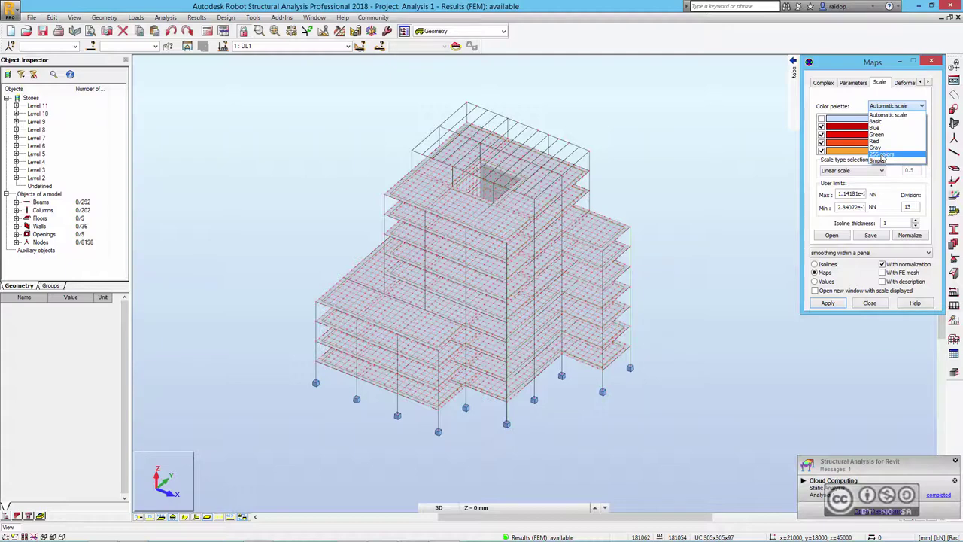
pyautogui.click(883, 155)
pyautogui.click(828, 303)
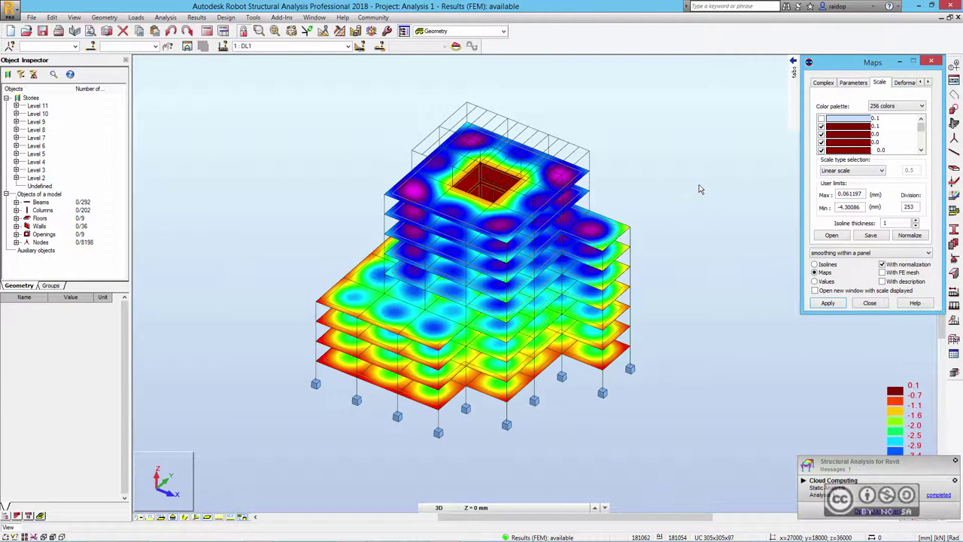
pyautogui.click(921, 82)
pyautogui.click(922, 82)
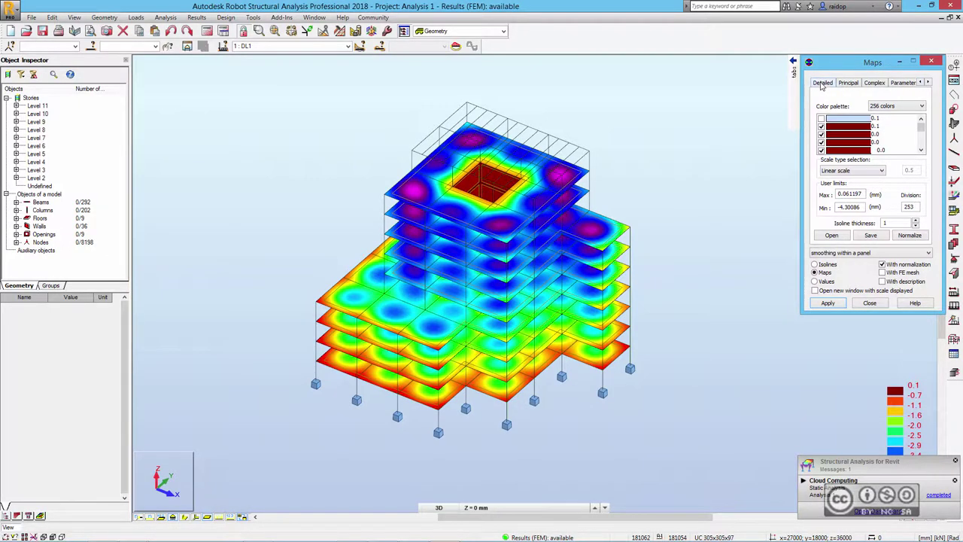
pyautogui.click(823, 83)
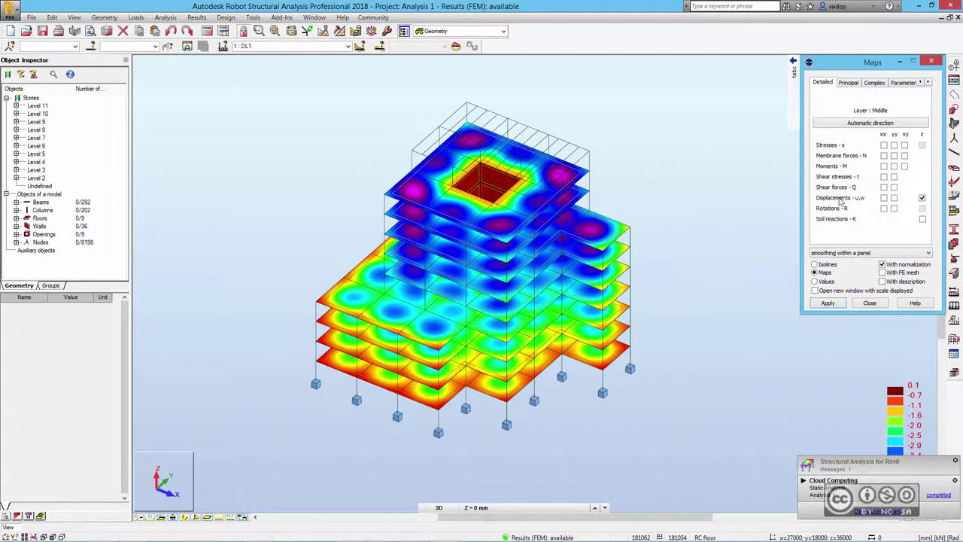
pyautogui.click(922, 198)
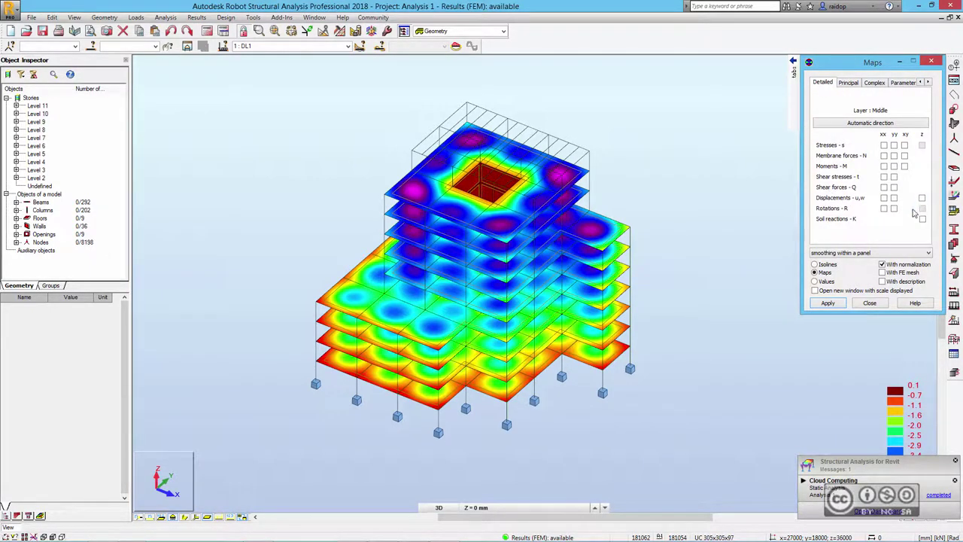
pyautogui.click(827, 303)
pyautogui.click(932, 61)
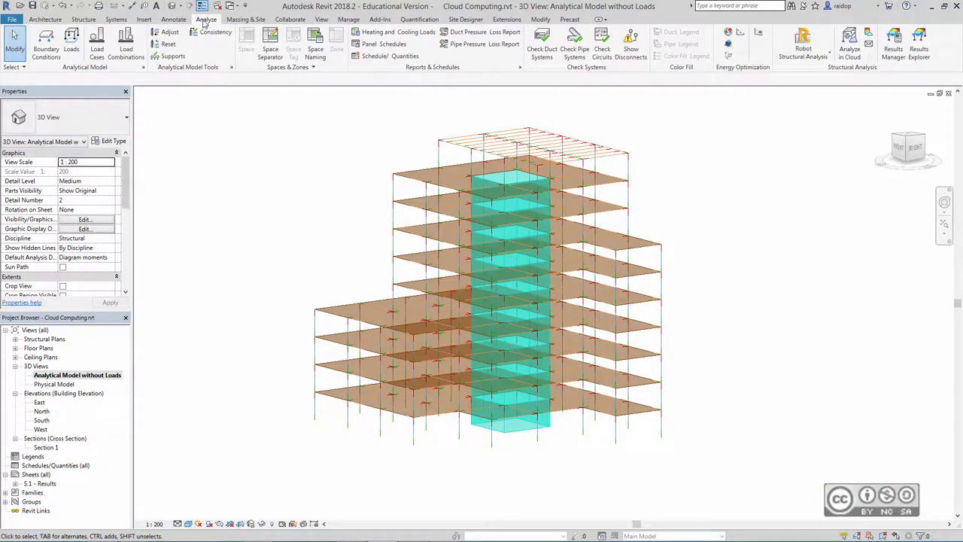
# Step: Download the Static Analysis results package and open its results explorer
pyautogui.click(894, 46)
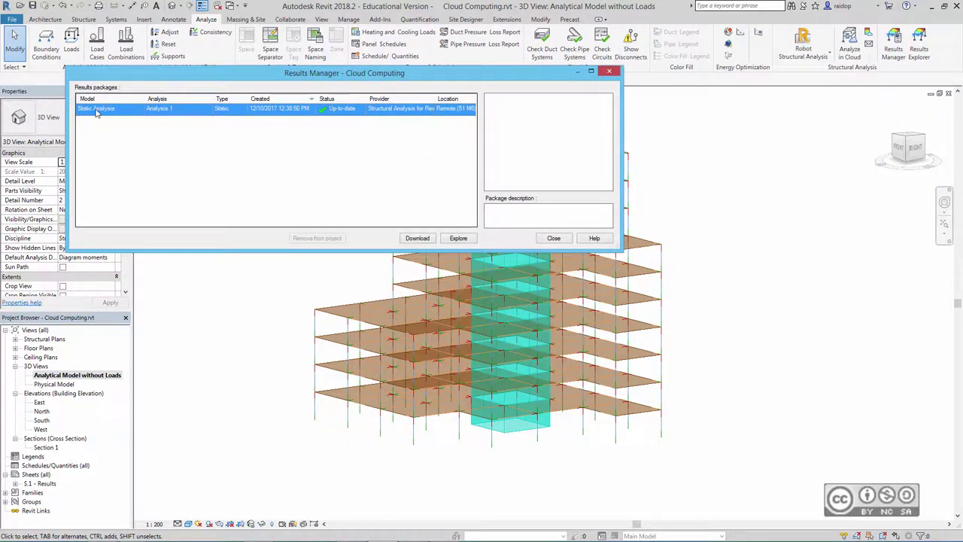
pyautogui.click(414, 238)
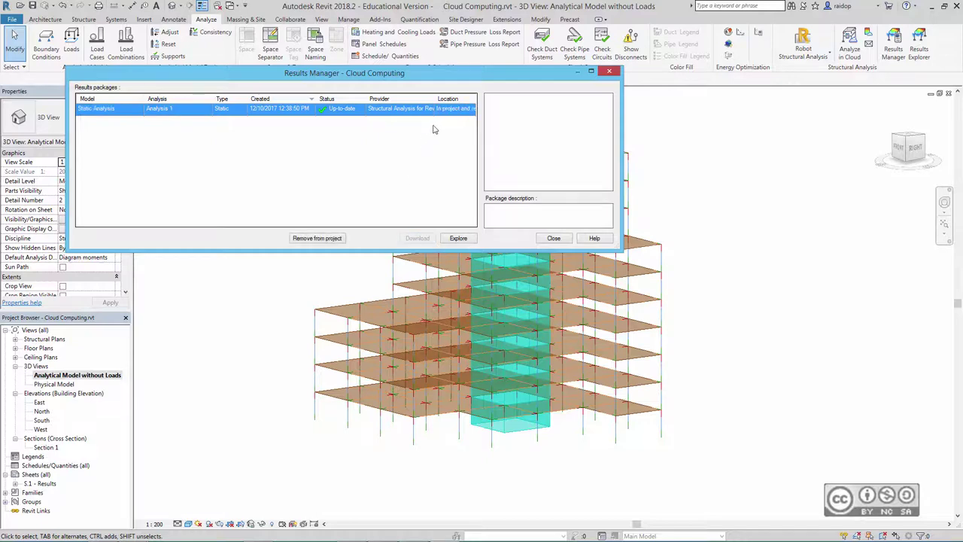
pyautogui.click(459, 239)
pyautogui.moveTo(339, 75); pyautogui.dragTo(443, 96)
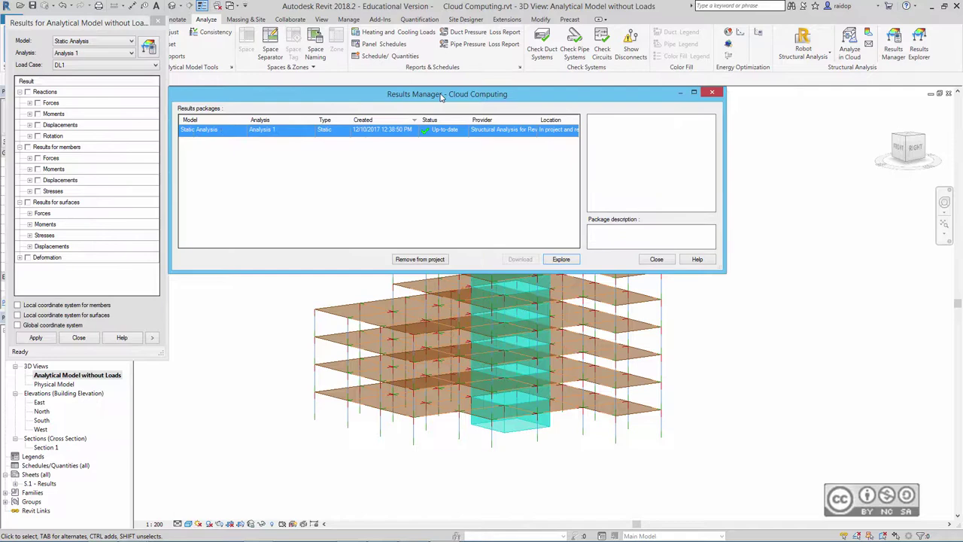
pyautogui.click(656, 259)
# Step: Map membrane forces Nyy (-200.16 to 195.01 kN/m) onto the floor slabs with the Results Explorer beside the model
pyautogui.moveTo(37, 27); pyautogui.dragTo(165, 99)
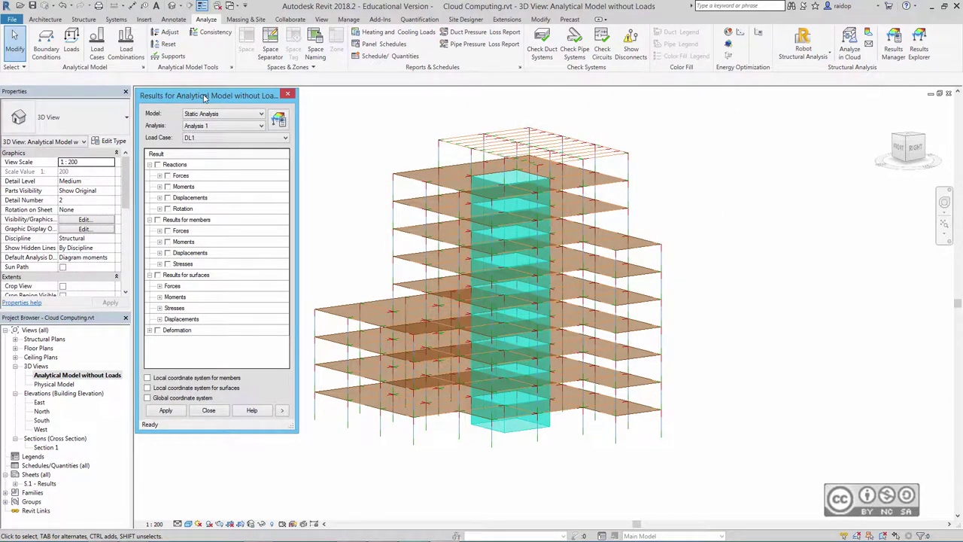
pyautogui.moveTo(203, 98); pyautogui.dragTo(765, 102)
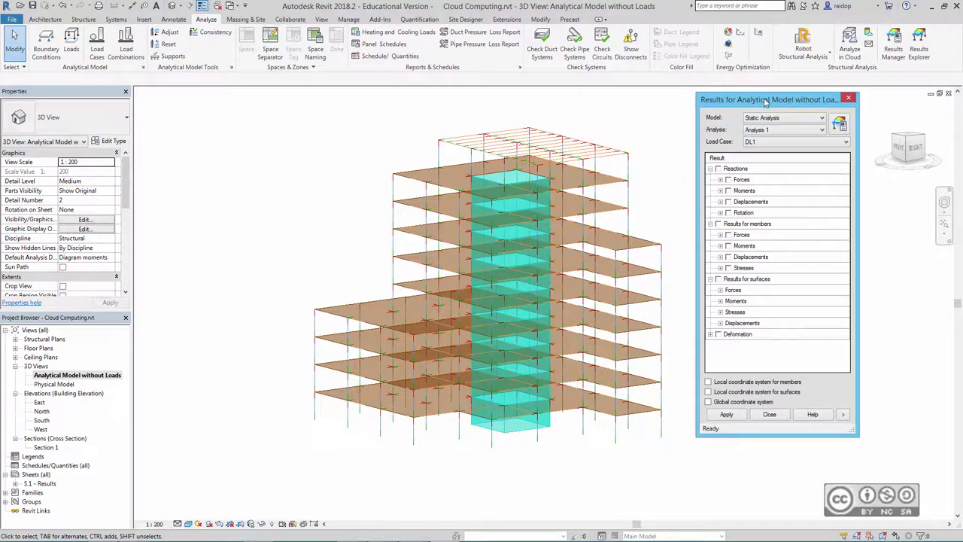
pyautogui.click(718, 279)
pyautogui.click(720, 289)
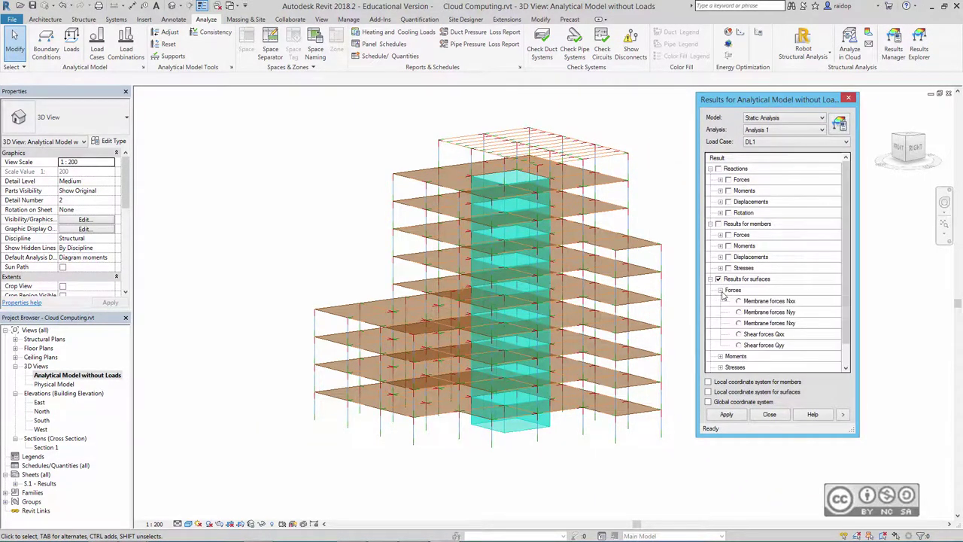
pyautogui.click(739, 313)
pyautogui.click(728, 415)
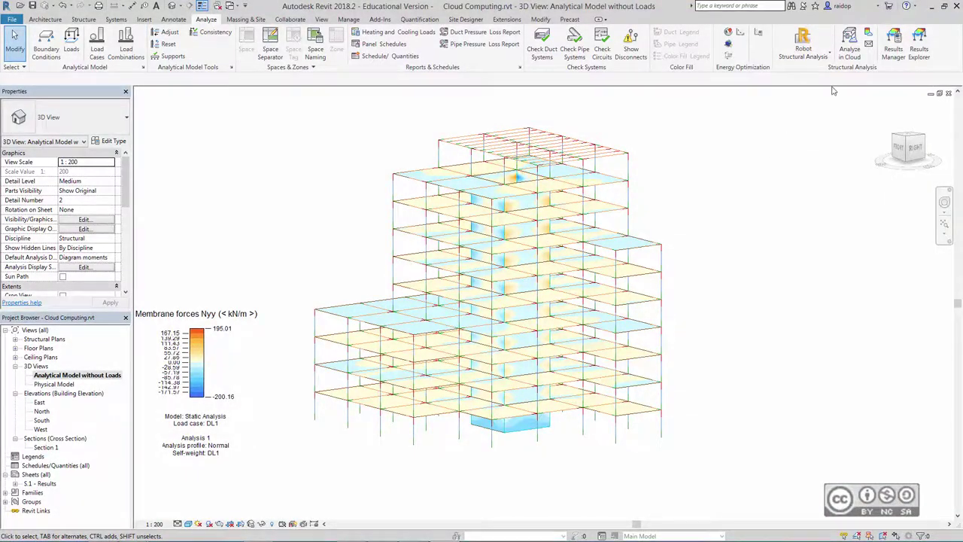
pyautogui.click(920, 44)
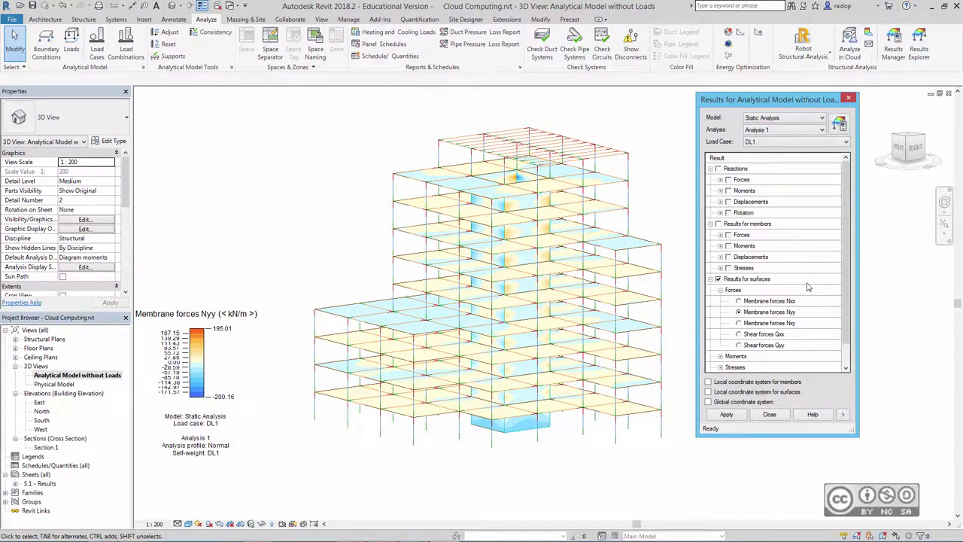